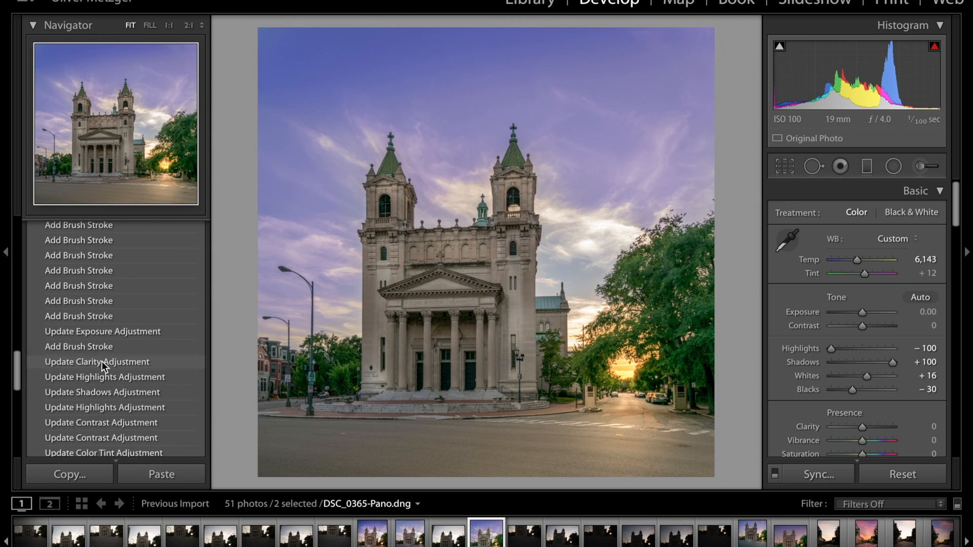
# Step: Revert the photo to the later Crop Rectangle state in its history and trim the crop's top edge slightly
pyautogui.scroll(-2, 102, 361)
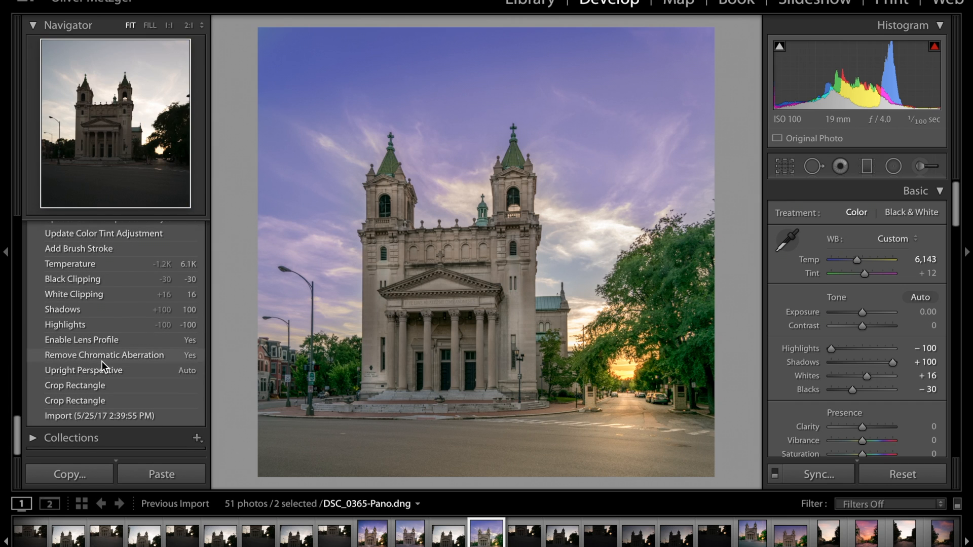
pyautogui.click(97, 382)
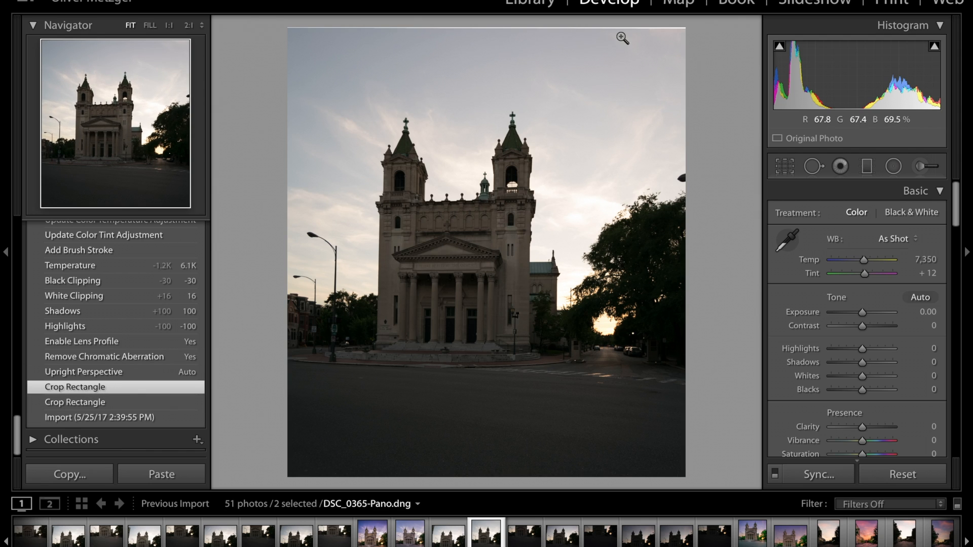
pyautogui.click(785, 169)
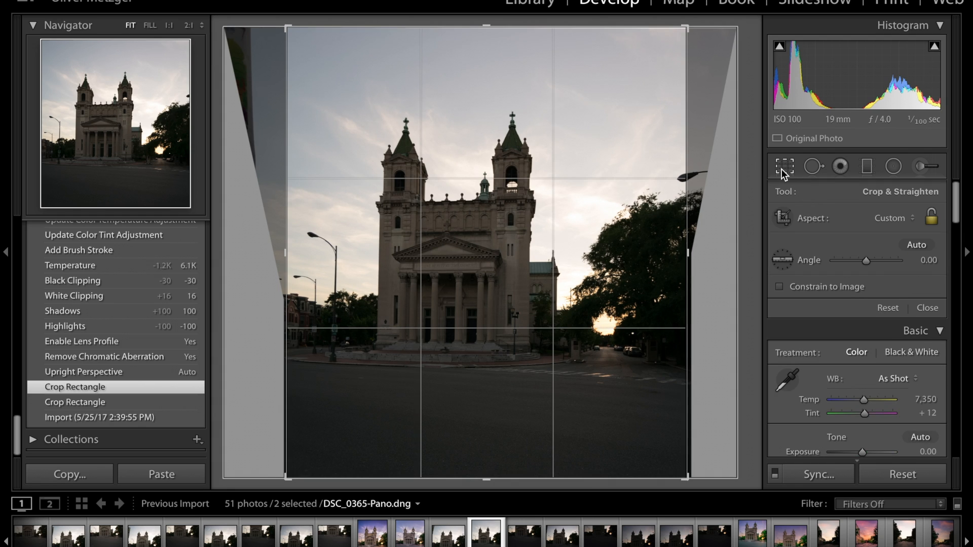
pyautogui.moveTo(484, 25); pyautogui.dragTo(485, 28)
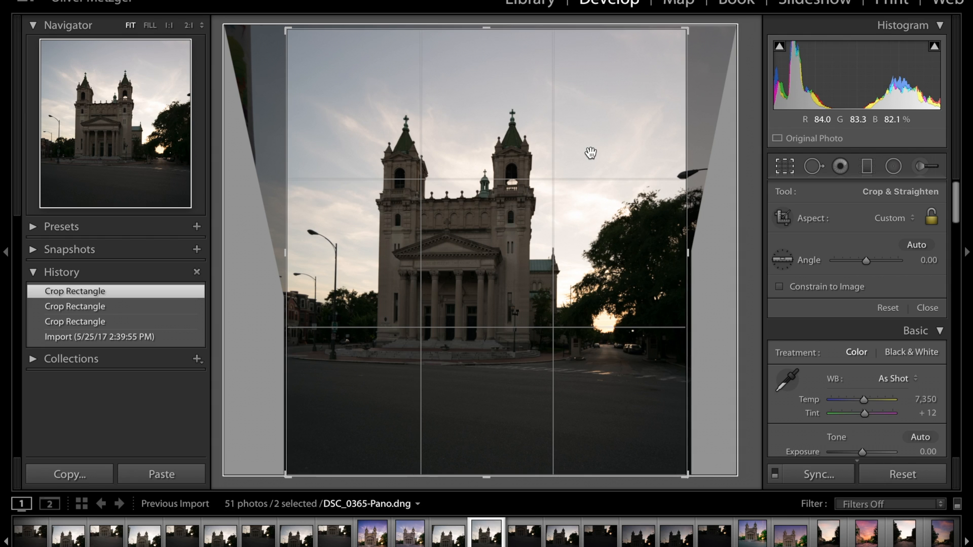
pyautogui.press('Return')
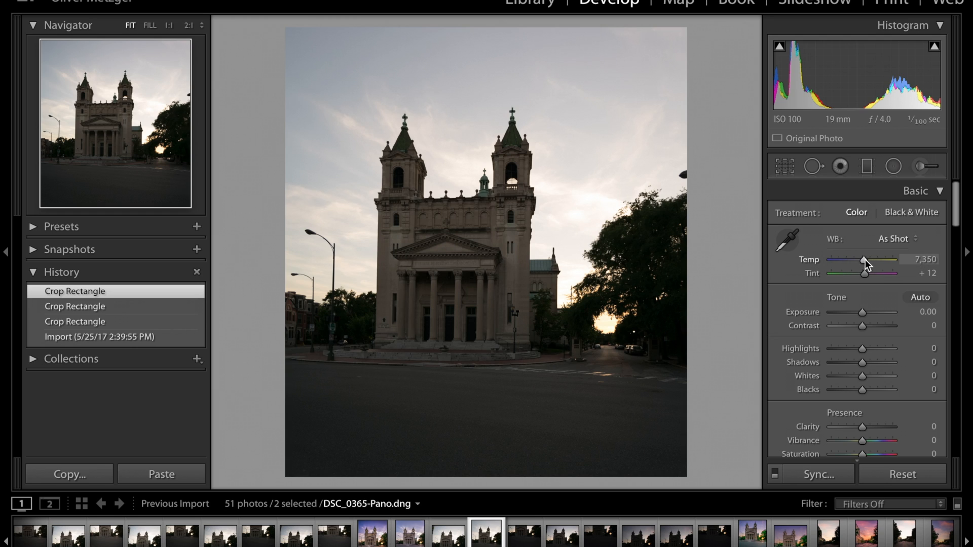
# Step: Set the white balance temperature to 5,246 and the tint to +69
pyautogui.click(909, 239)
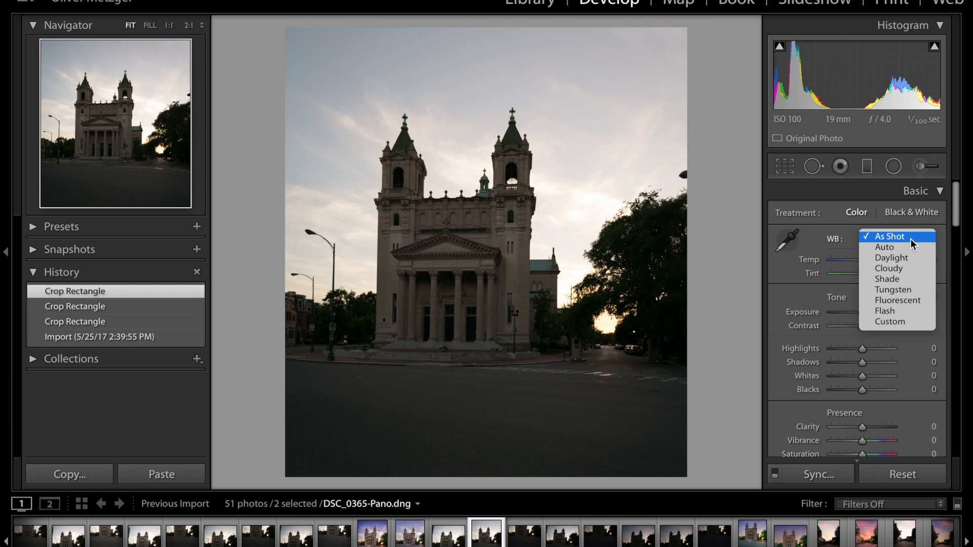
pyautogui.click(910, 238)
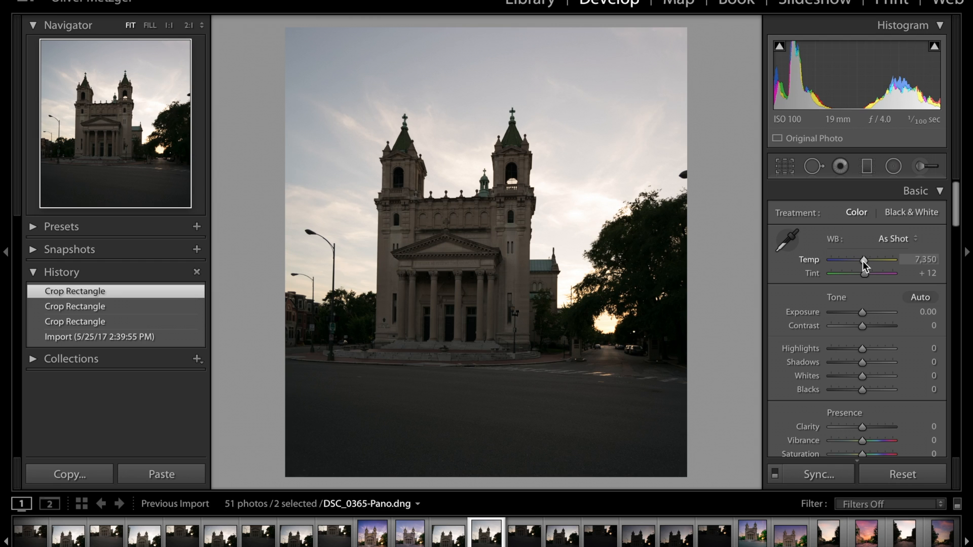
pyautogui.moveTo(862, 260)
pyautogui.mouseDown()
pyautogui.moveTo(845, 260)
pyautogui.moveTo(883, 262)
pyautogui.moveTo(840, 263)
pyautogui.moveTo(887, 264)
pyautogui.moveTo(850, 261)
pyautogui.mouseUp()
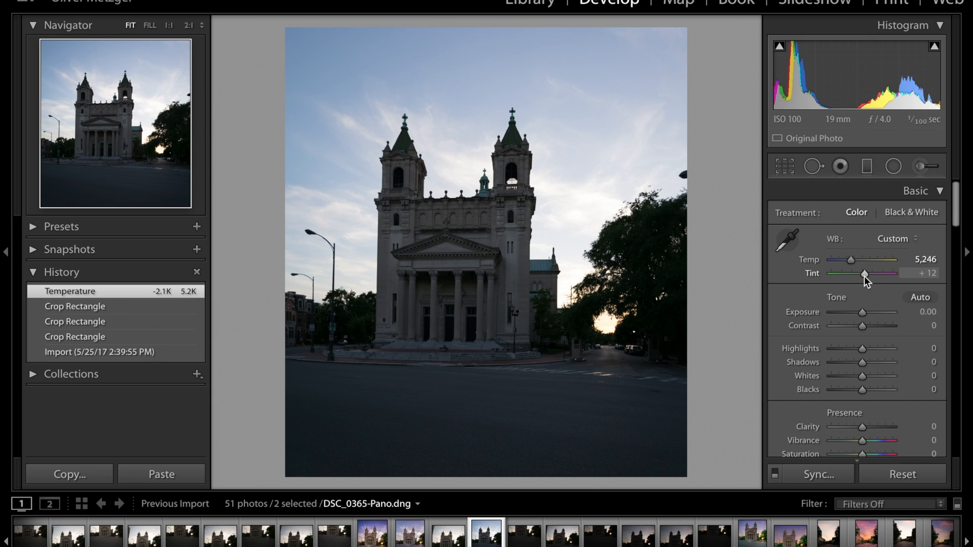
pyautogui.moveTo(865, 276); pyautogui.dragTo(876, 275)
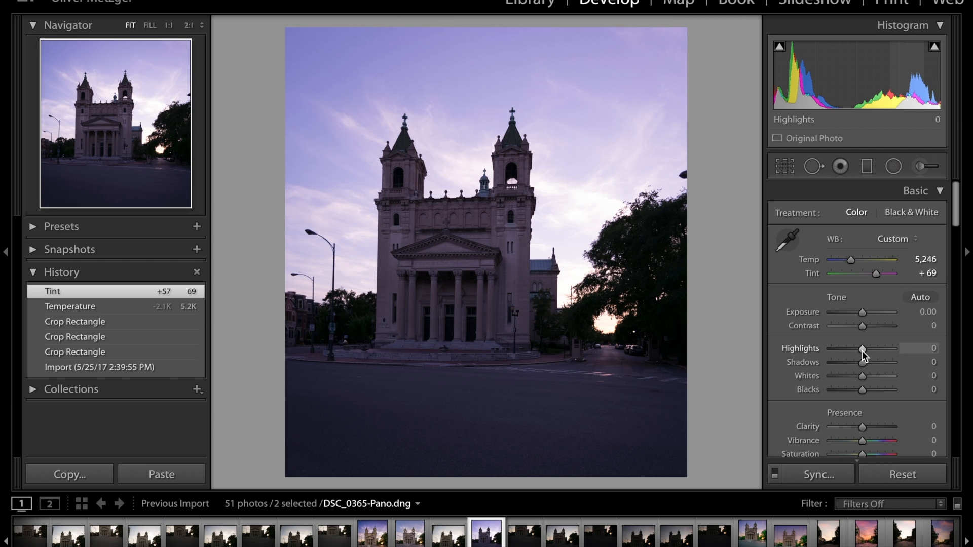
# Step: Set Highlights to −100 and Shadows to +100, and compare the result with the cropped, unadjusted history state
pyautogui.moveTo(862, 350); pyautogui.dragTo(781, 347)
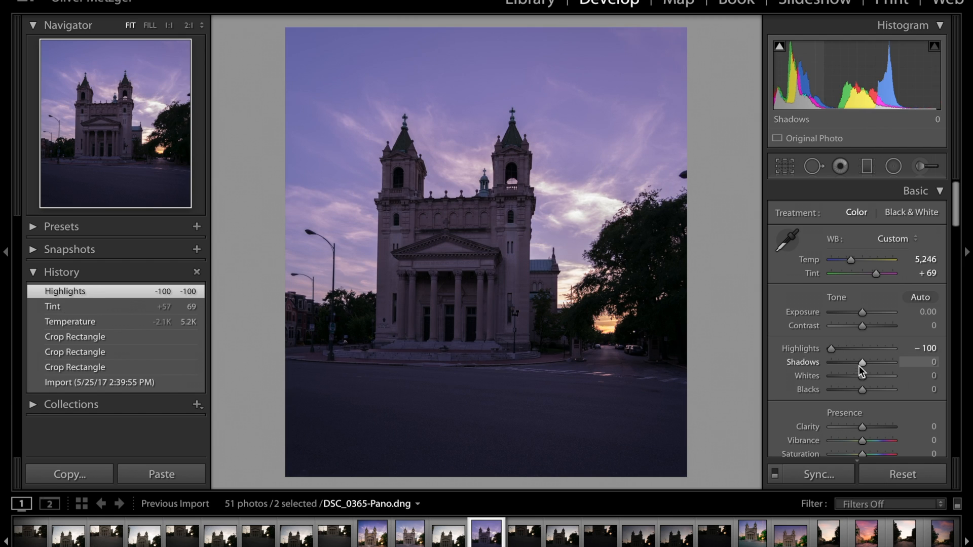
pyautogui.moveTo(862, 364); pyautogui.dragTo(944, 378)
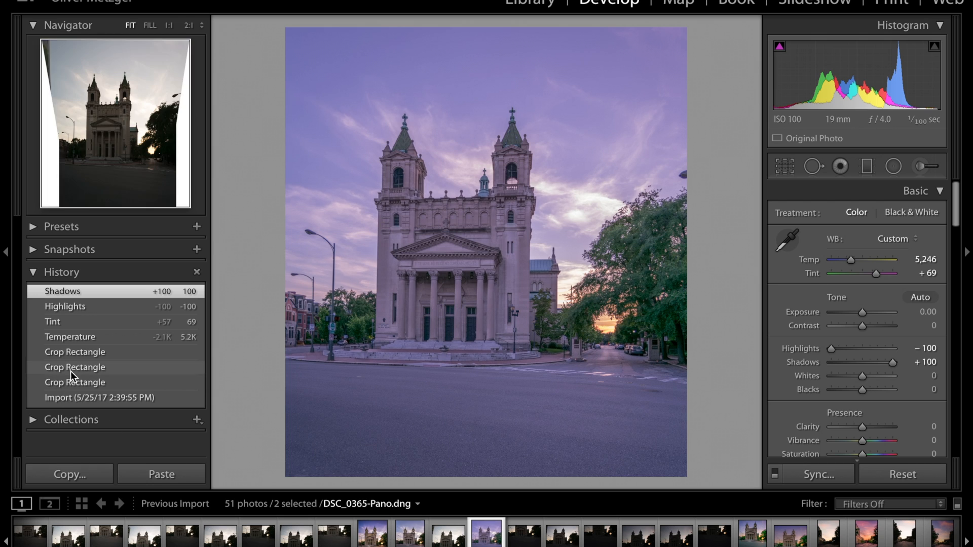
pyautogui.click(87, 352)
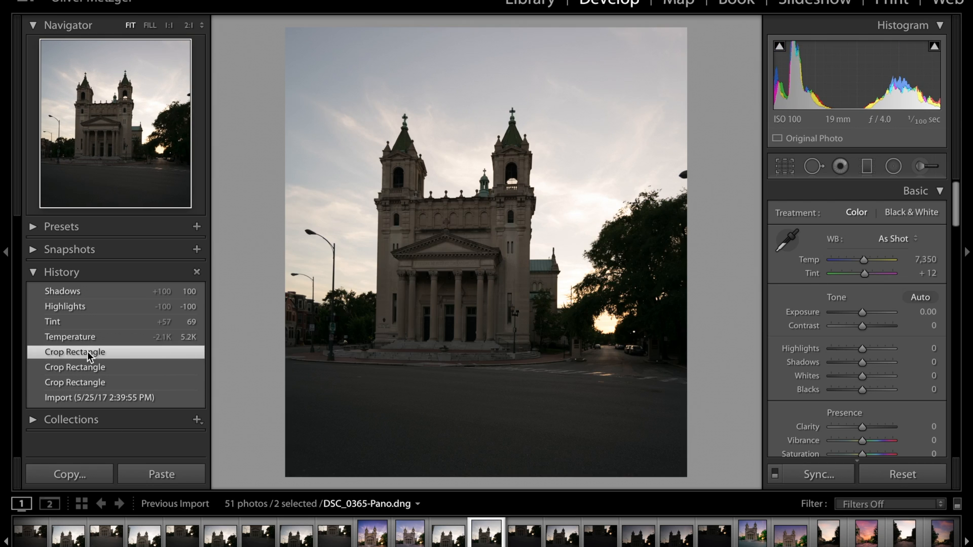
pyautogui.click(66, 291)
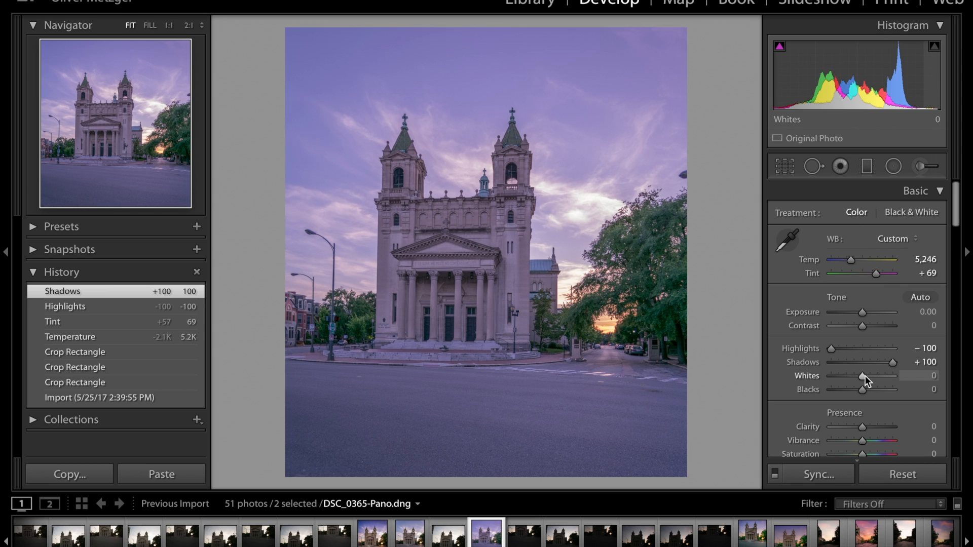
# Step: Set Whites to +22 and Blacks to −37 while previewing the clipping
pyautogui.press('alt')
pyautogui.moveTo(862, 376)
pyautogui.mouseDown()
pyautogui.moveTo(877, 377)
pyautogui.moveTo(868, 372)
pyautogui.mouseUp()
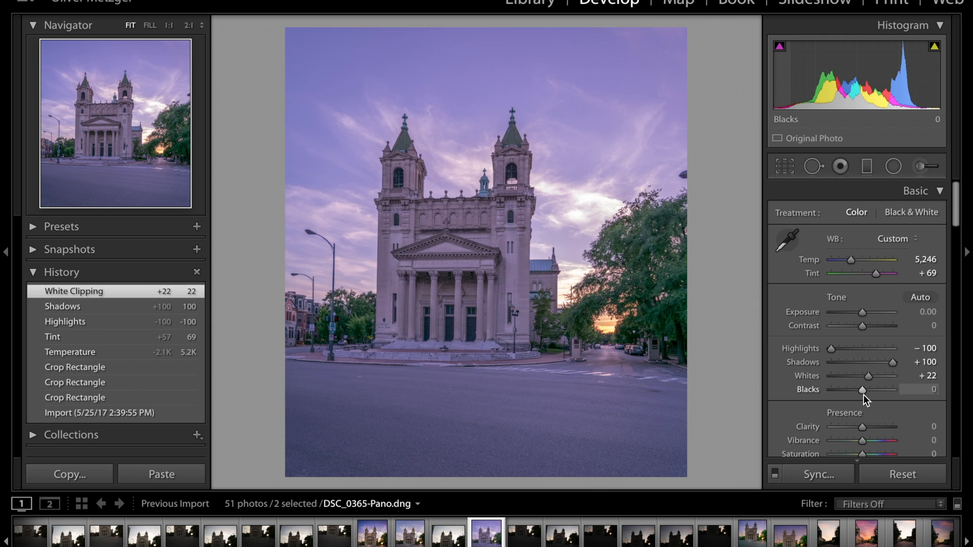
pyautogui.press('alt')
pyautogui.moveTo(862, 390); pyautogui.dragTo(851, 390)
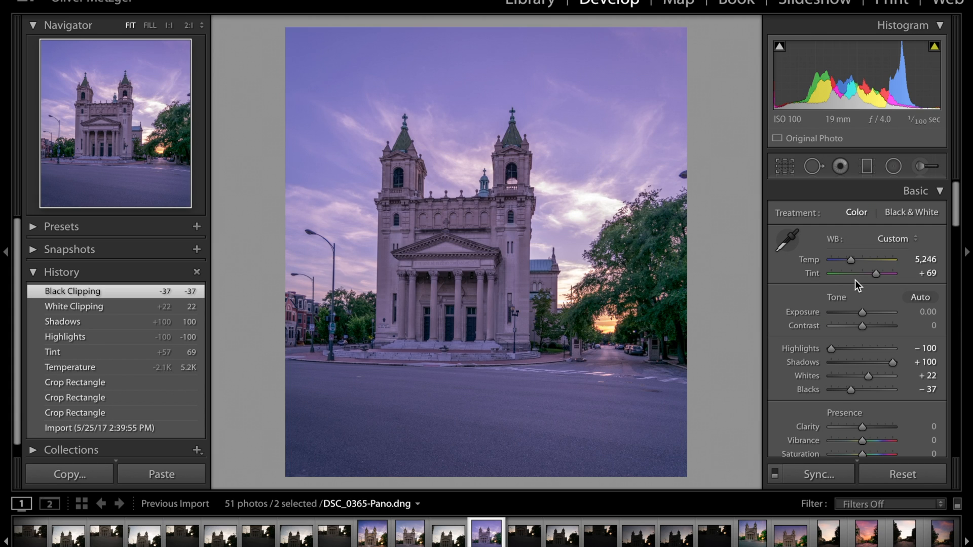
# Step: Reset the white balance temperature and tint to their original values
pyautogui.scroll(-1, 851, 354)
pyautogui.scroll(1, 852, 353)
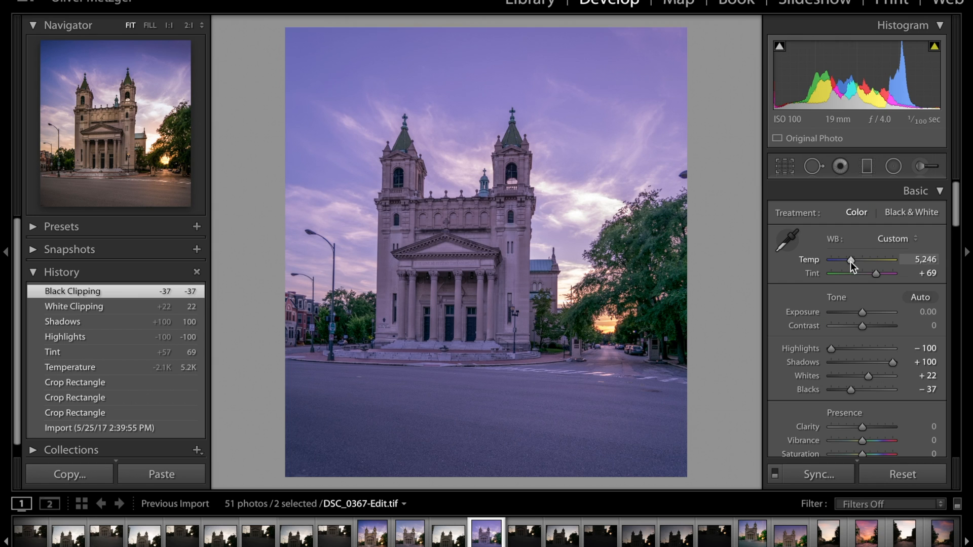
pyautogui.doubleClick(851, 260)
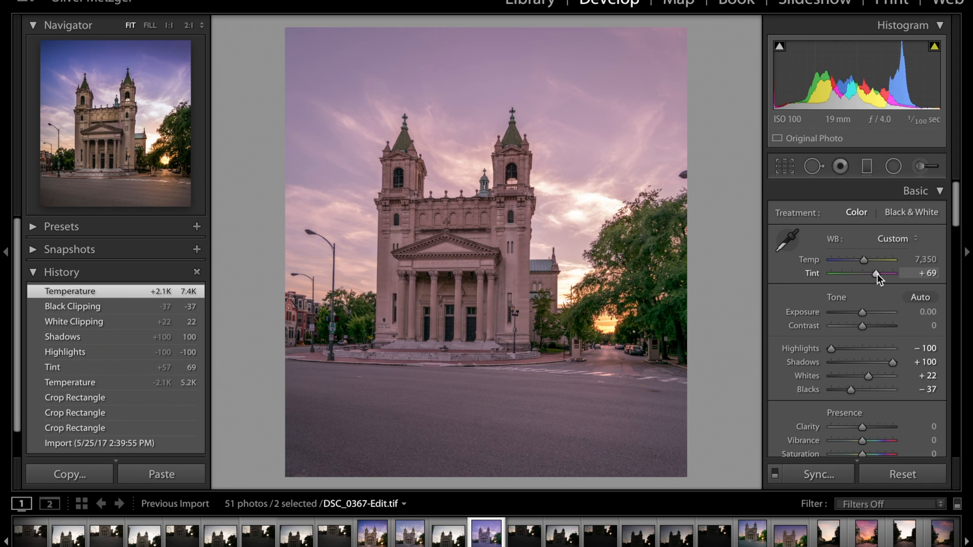
pyautogui.doubleClick(877, 274)
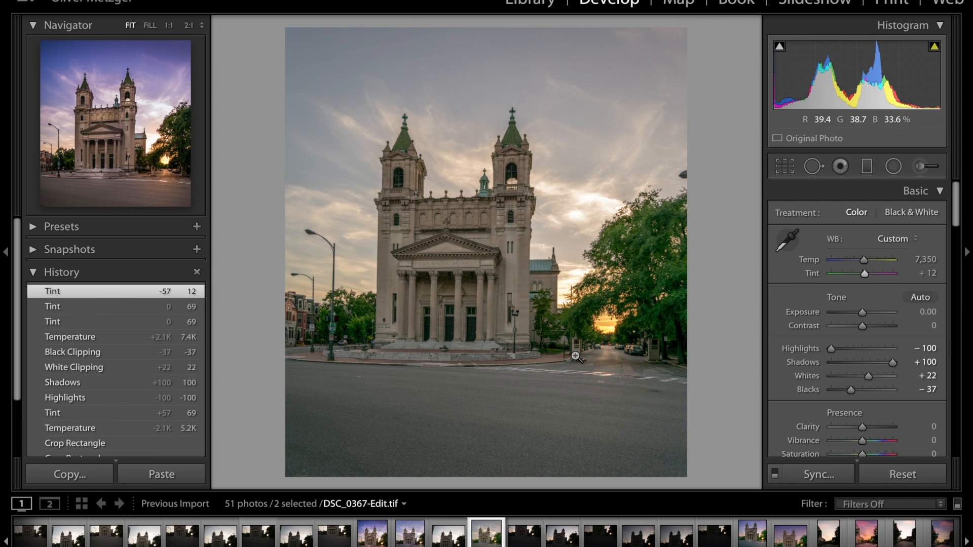
# Step: Create an Adjustment Brush mask with Temp −41 and Tint 33, and paint it over the sky above and beside the church
pyautogui.click(920, 167)
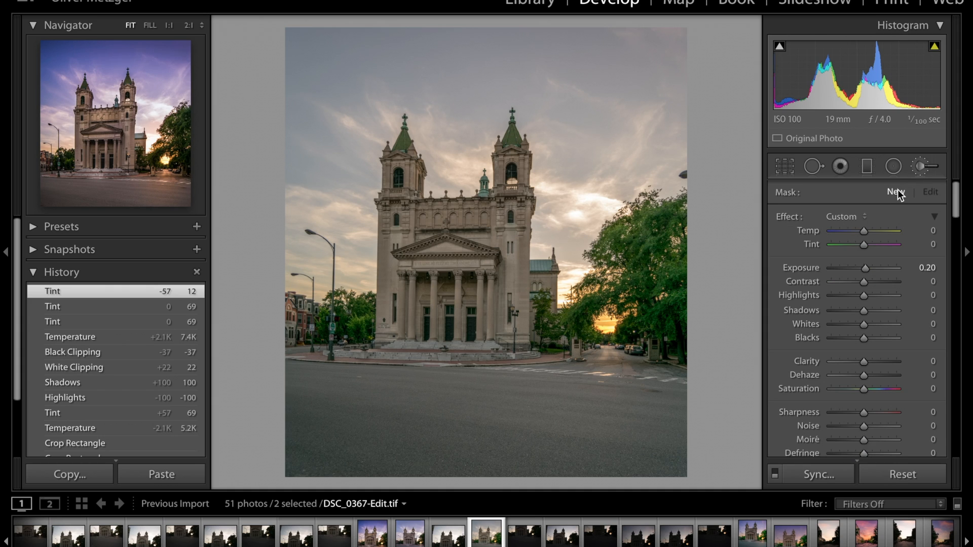
pyautogui.moveTo(863, 230)
pyautogui.mouseDown()
pyautogui.moveTo(850, 231)
pyautogui.moveTo(873, 244)
pyautogui.mouseUp()
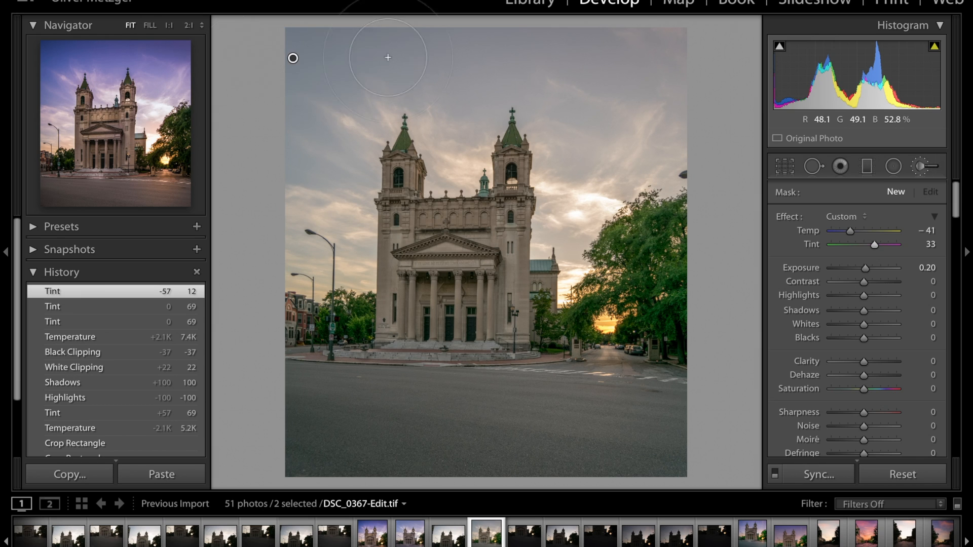
pyautogui.moveTo(297, 62)
pyautogui.mouseDown()
pyautogui.moveTo(641, 44)
pyautogui.moveTo(326, 57)
pyautogui.moveTo(663, 65)
pyautogui.moveTo(653, 54)
pyautogui.moveTo(658, 90)
pyautogui.mouseUp()
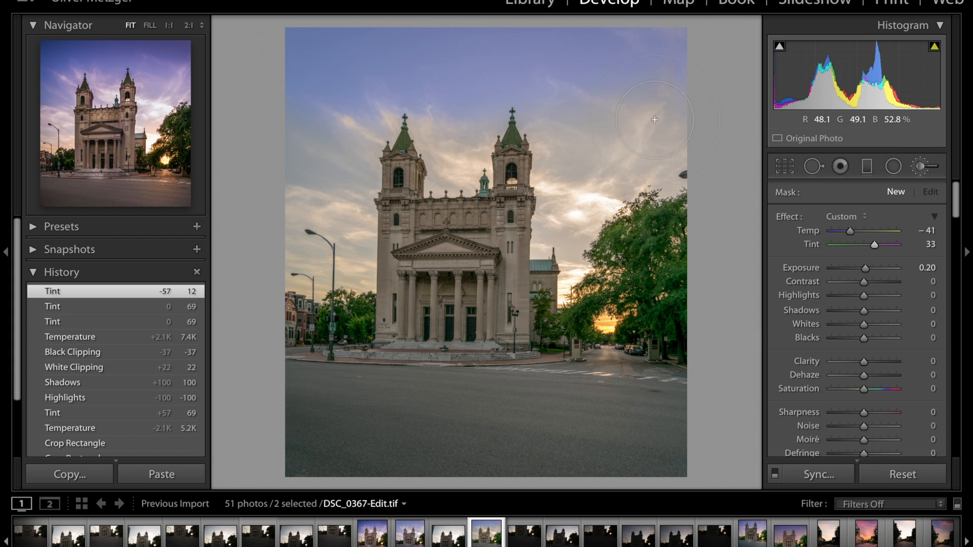
pyautogui.moveTo(650, 148)
pyautogui.mouseDown()
pyautogui.moveTo(665, 125)
pyautogui.moveTo(663, 152)
pyautogui.moveTo(661, 138)
pyautogui.moveTo(652, 154)
pyautogui.moveTo(590, 143)
pyautogui.moveTo(620, 126)
pyautogui.mouseUp()
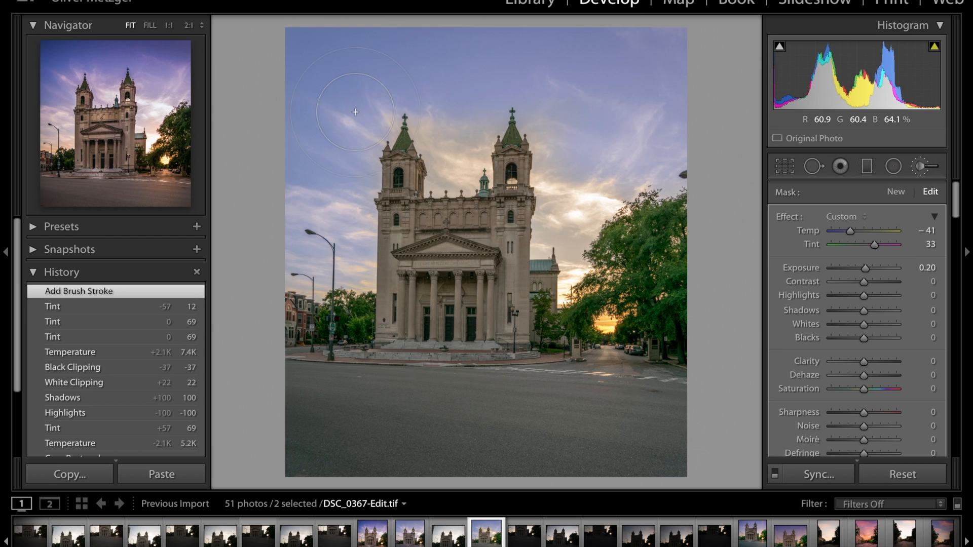
pyautogui.moveTo(309, 234)
pyautogui.mouseDown()
pyautogui.moveTo(478, 41)
pyautogui.moveTo(463, 132)
pyautogui.mouseUp()
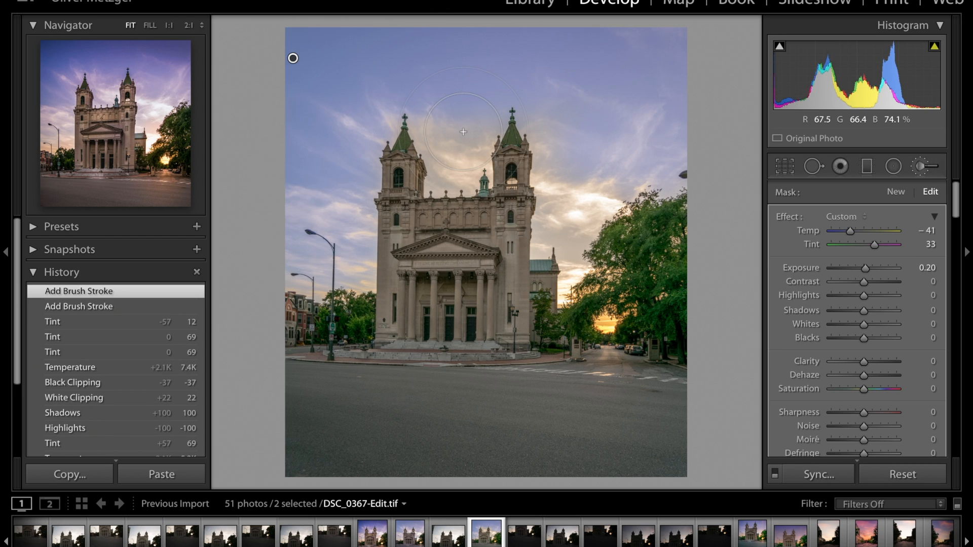
# Step: Extend the brush mask with finer strokes around both towers, across the upper sky and down to the rooftops left of the church
pyautogui.scroll(-5, 463, 132)
pyautogui.moveTo(429, 125)
pyautogui.mouseDown()
pyautogui.moveTo(437, 152)
pyautogui.moveTo(428, 131)
pyautogui.moveTo(444, 174)
pyautogui.moveTo(435, 118)
pyautogui.moveTo(452, 169)
pyautogui.moveTo(471, 129)
pyautogui.moveTo(470, 174)
pyautogui.moveTo(481, 137)
pyautogui.moveTo(473, 162)
pyautogui.moveTo(446, 184)
pyautogui.moveTo(436, 186)
pyautogui.moveTo(449, 182)
pyautogui.moveTo(437, 105)
pyautogui.moveTo(462, 152)
pyautogui.moveTo(507, 99)
pyautogui.moveTo(529, 109)
pyautogui.mouseUp()
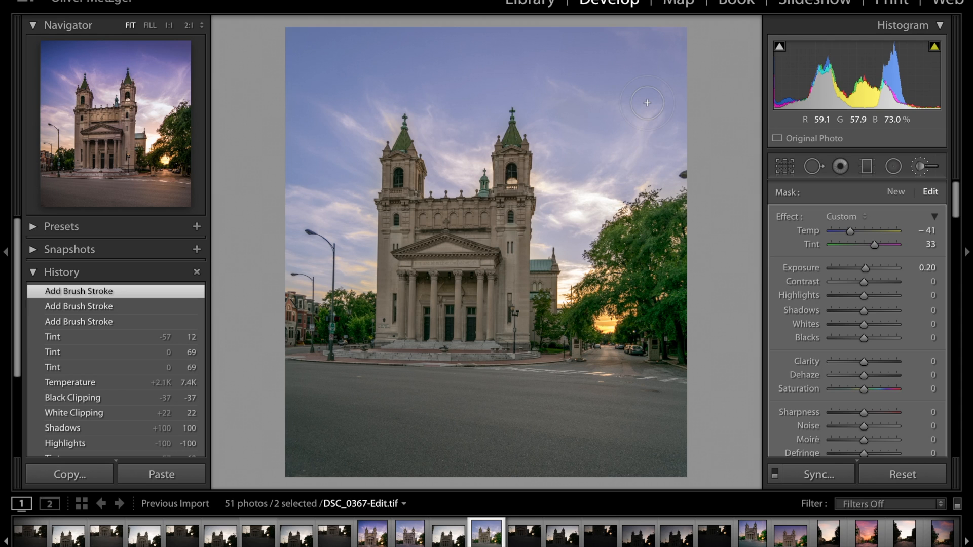
pyautogui.moveTo(437, 77); pyautogui.dragTo(474, 58)
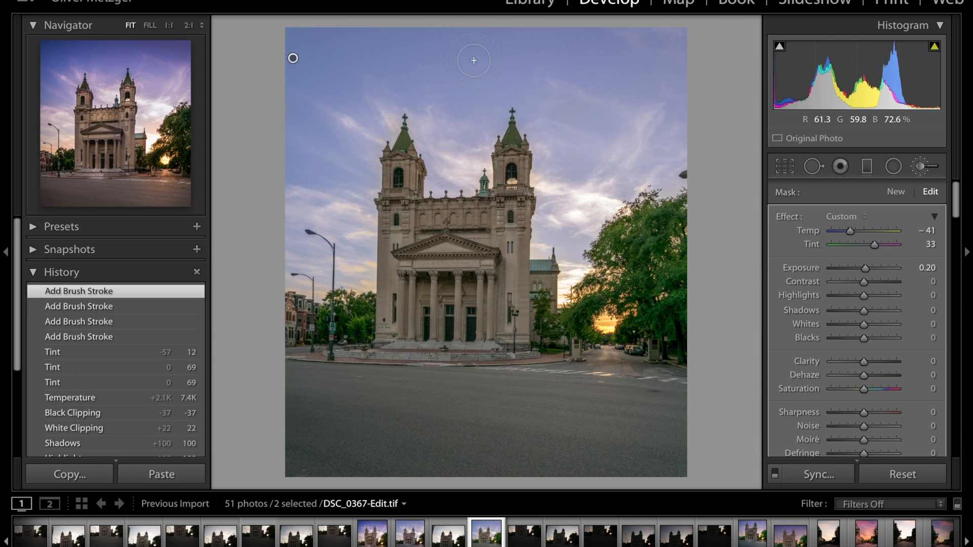
pyautogui.click(596, 115)
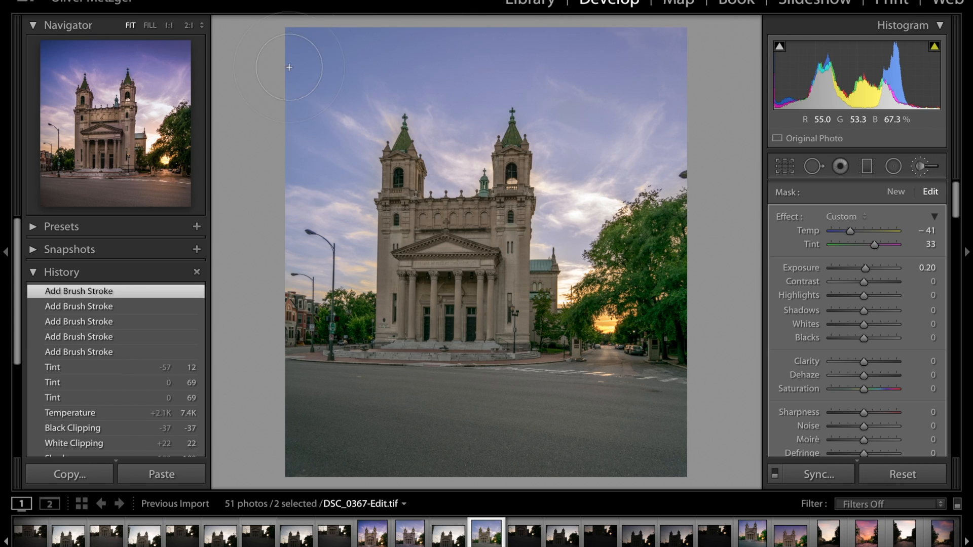
pyautogui.moveTo(299, 251); pyautogui.dragTo(309, 307)
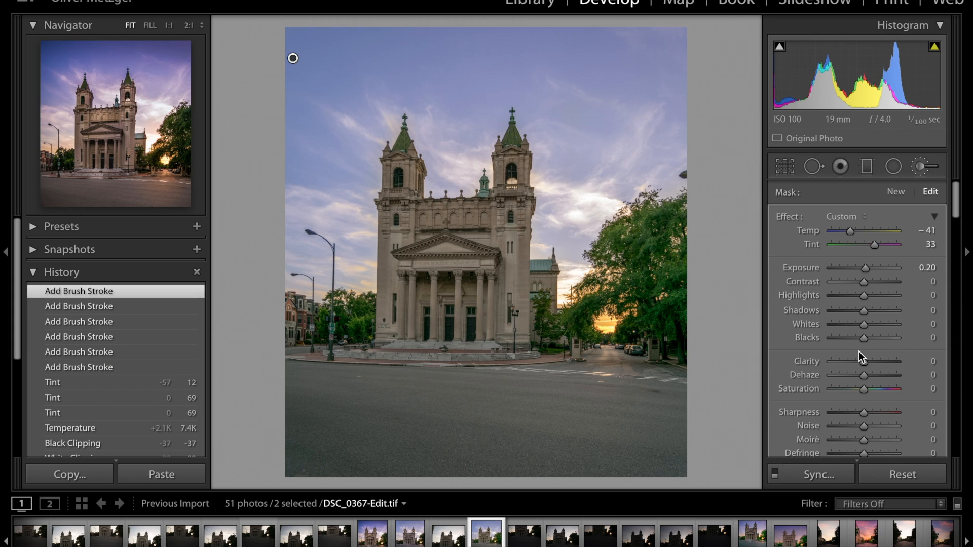
# Step: Brush in the remaining sky right of the church and between the towers, then inside the right tower's opening at brush size 1.0
pyautogui.scroll(-5, 858, 351)
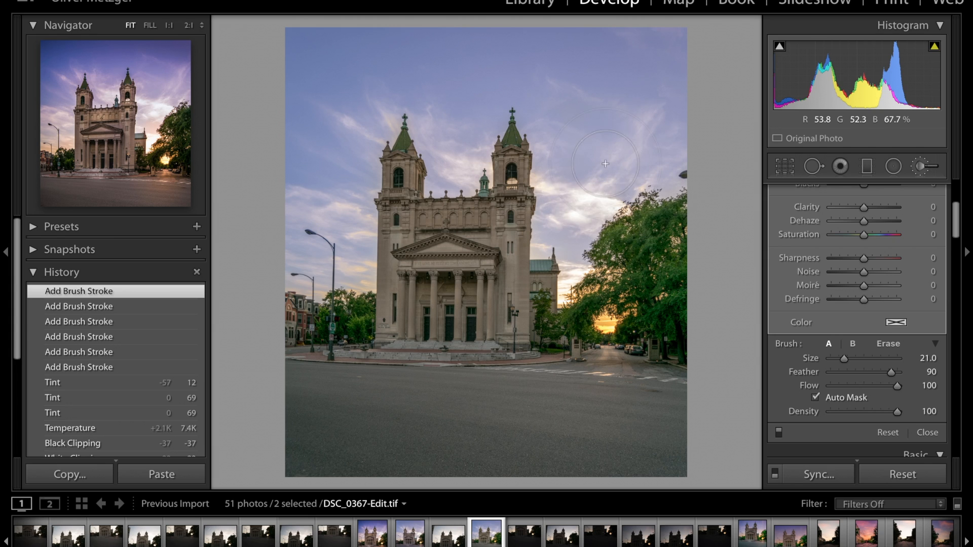
pyautogui.moveTo(591, 175); pyautogui.dragTo(603, 207)
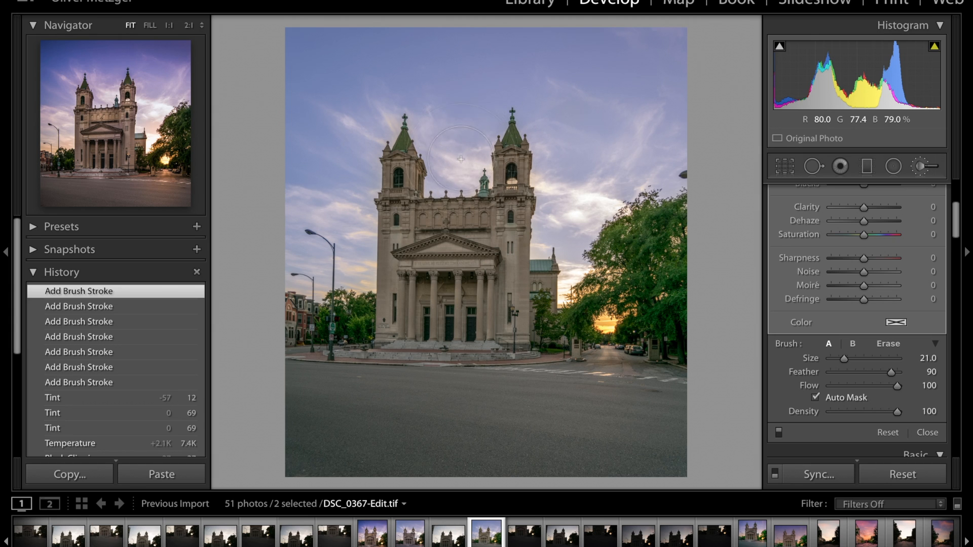
pyautogui.moveTo(459, 144); pyautogui.dragTo(462, 145)
pyautogui.scroll(1, 649, 160)
pyautogui.scroll(-2, 648, 161)
pyautogui.scroll(-6, 648, 161)
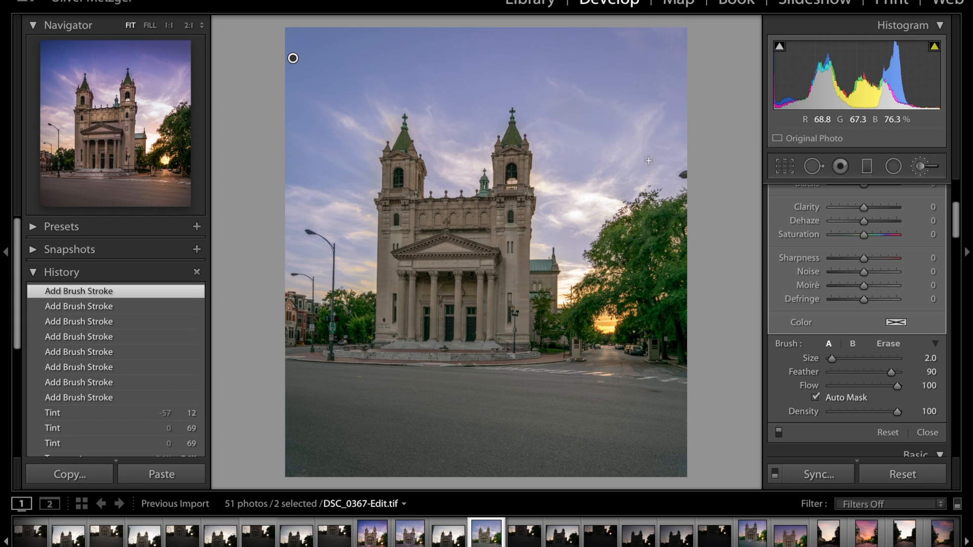
pyautogui.scroll(-1, 648, 160)
pyautogui.click(511, 181)
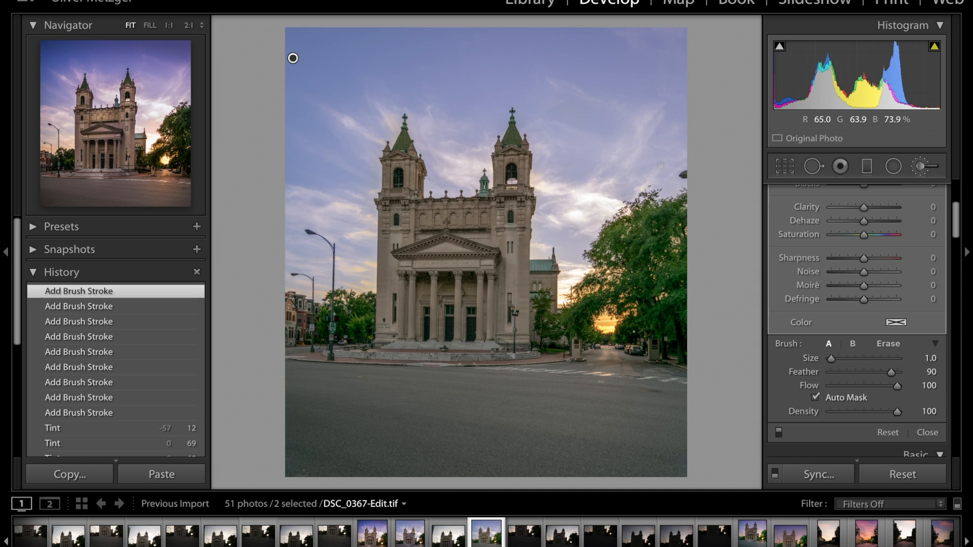
# Step: Enlarge the brush to size 21.0, create a new mask with Temp 39 and Tint 0, and paint it over the road
pyautogui.scroll(5, 580, 258)
pyautogui.scroll(5, 579, 257)
pyautogui.scroll(5, 579, 258)
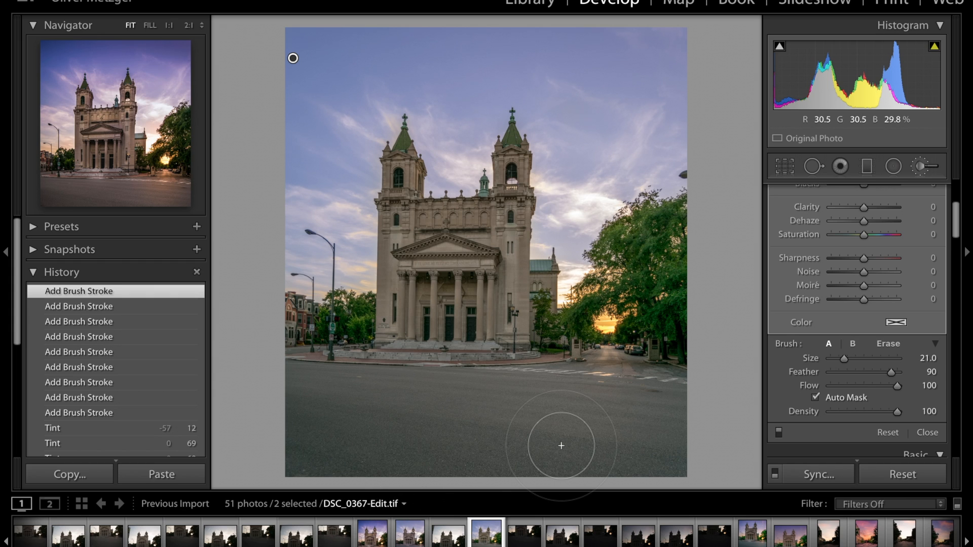
pyautogui.scroll(8, 847, 289)
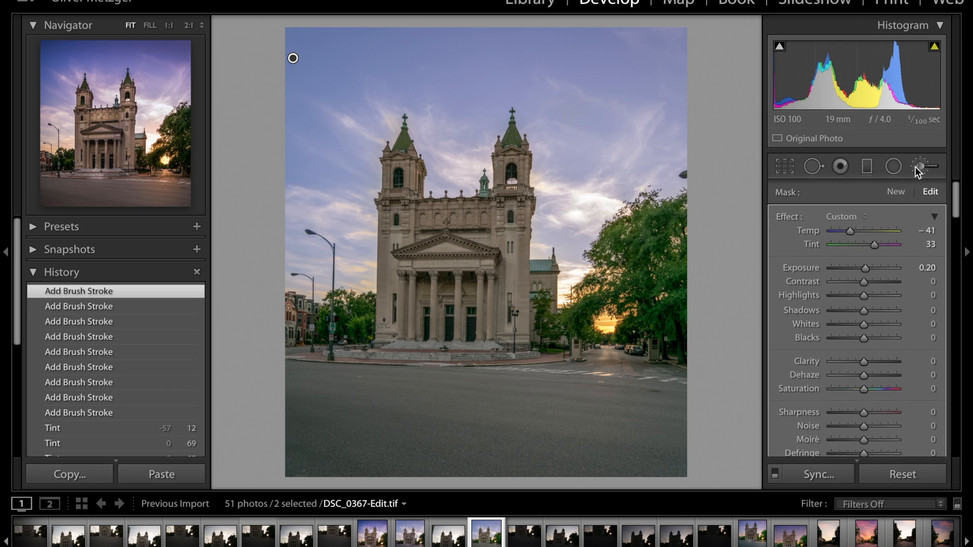
pyautogui.click(896, 193)
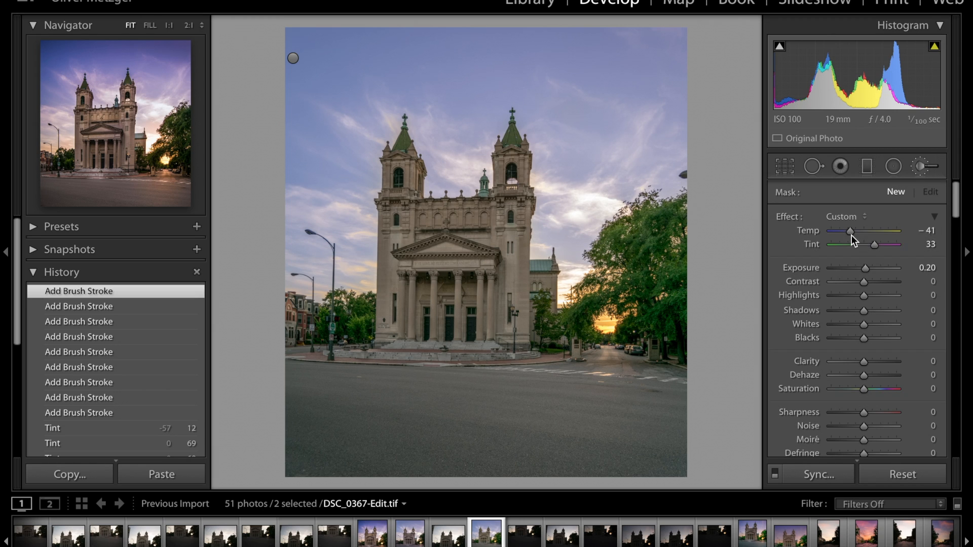
pyautogui.moveTo(850, 232); pyautogui.dragTo(877, 230)
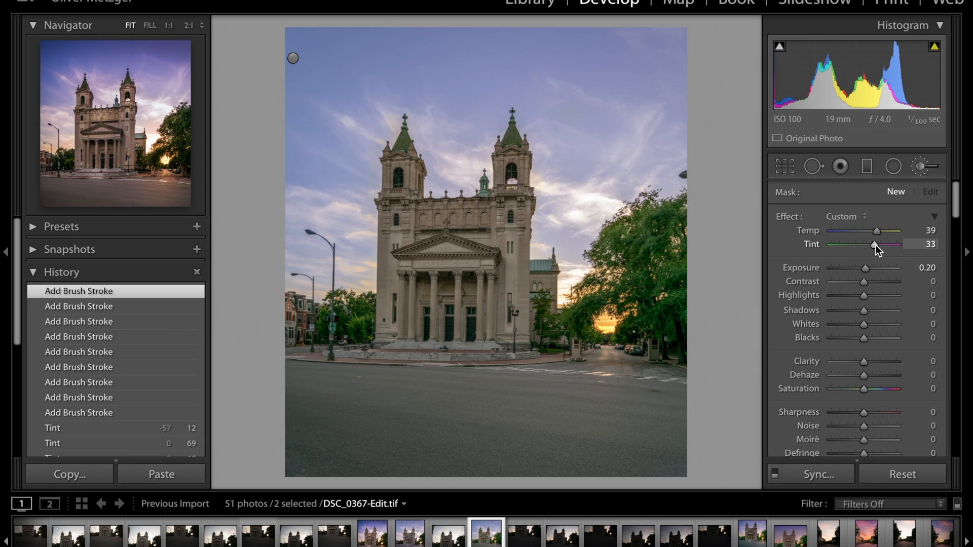
pyautogui.doubleClick(874, 244)
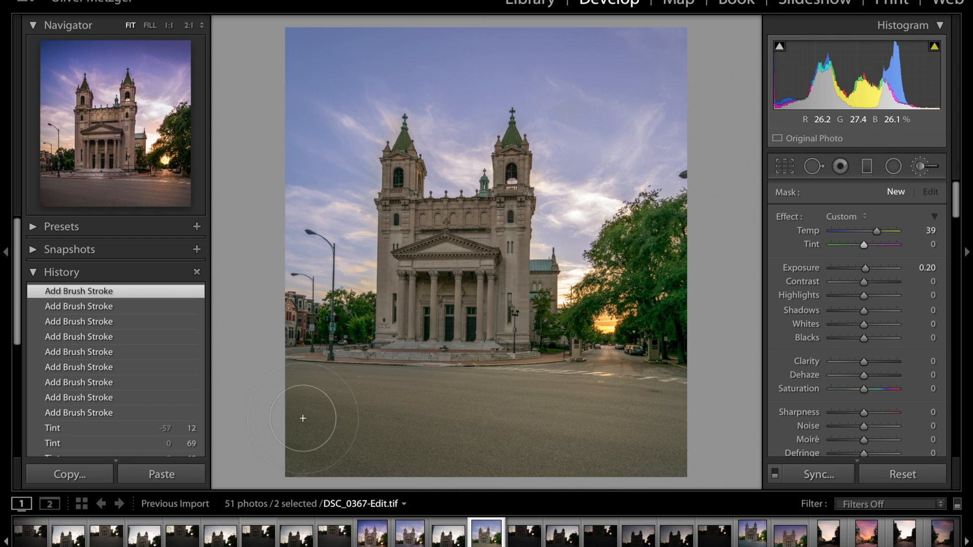
pyautogui.moveTo(293, 394); pyautogui.dragTo(301, 446)
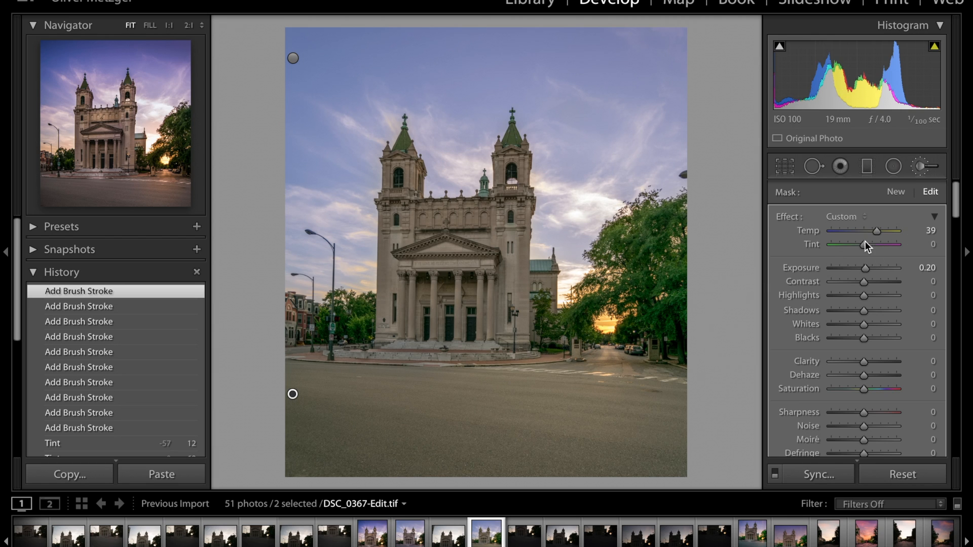
# Step: Set the road mask's Temp to 11 and brush the left end of the sidewalk with a smaller brush
pyautogui.moveTo(877, 232)
pyautogui.mouseDown()
pyautogui.moveTo(846, 233)
pyautogui.moveTo(864, 233)
pyautogui.mouseUp()
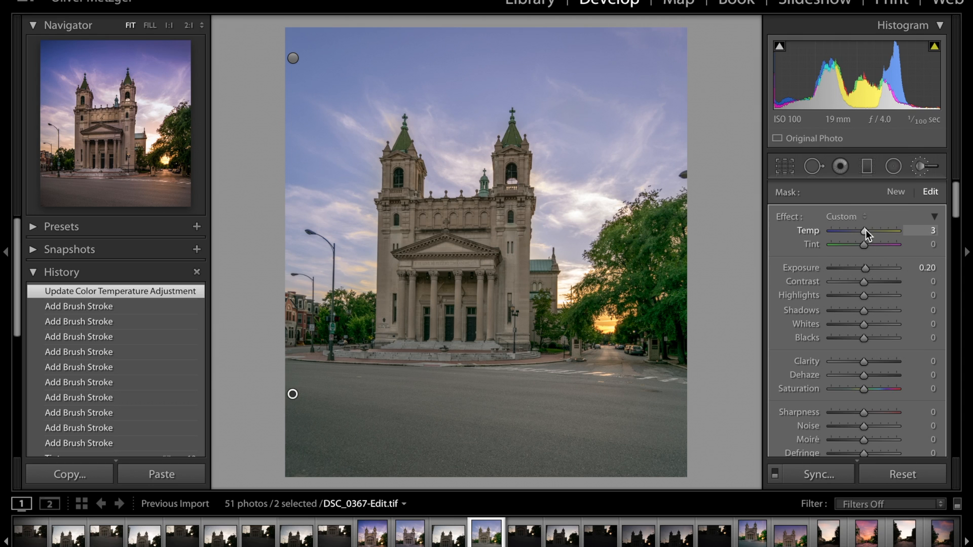
pyautogui.moveTo(865, 230); pyautogui.dragTo(869, 229)
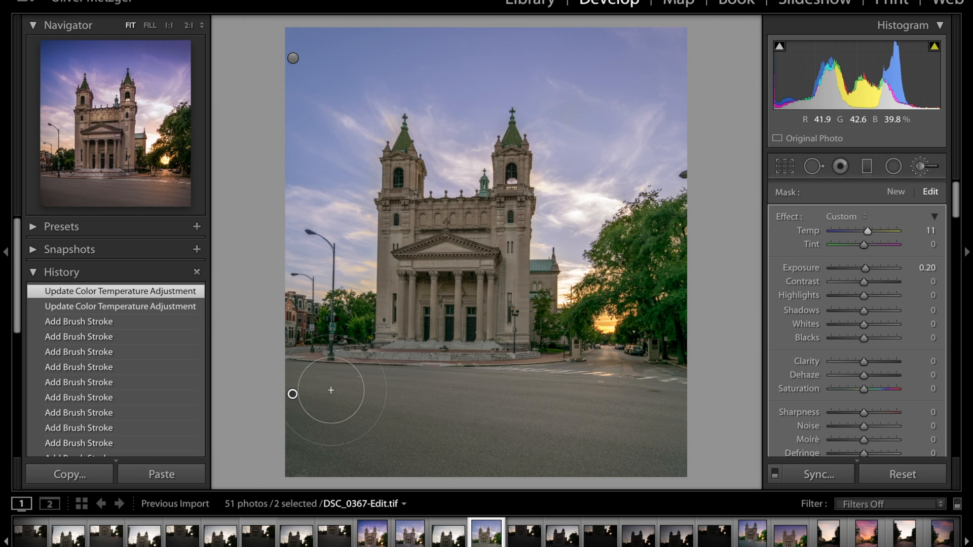
pyautogui.scroll(-10, 330, 390)
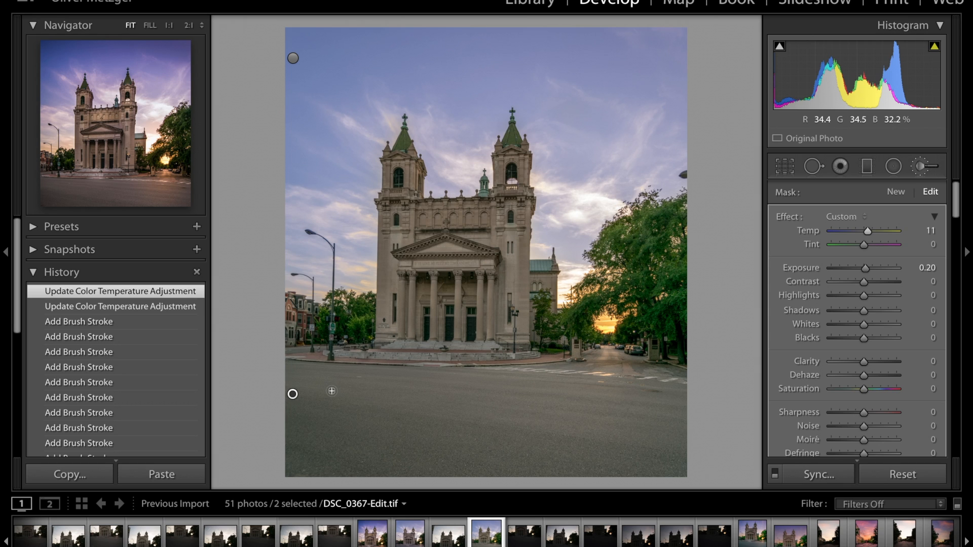
pyautogui.moveTo(290, 350); pyautogui.dragTo(314, 352)
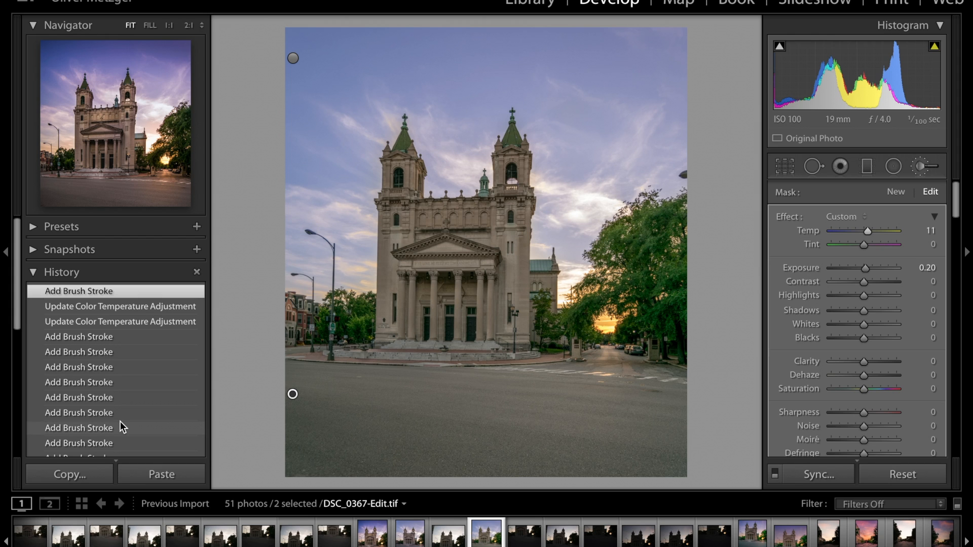
# Step: Compare the photo's state right after cropping with the latest edit state in the history
pyautogui.scroll(-10, 121, 410)
pyautogui.scroll(-5, 120, 410)
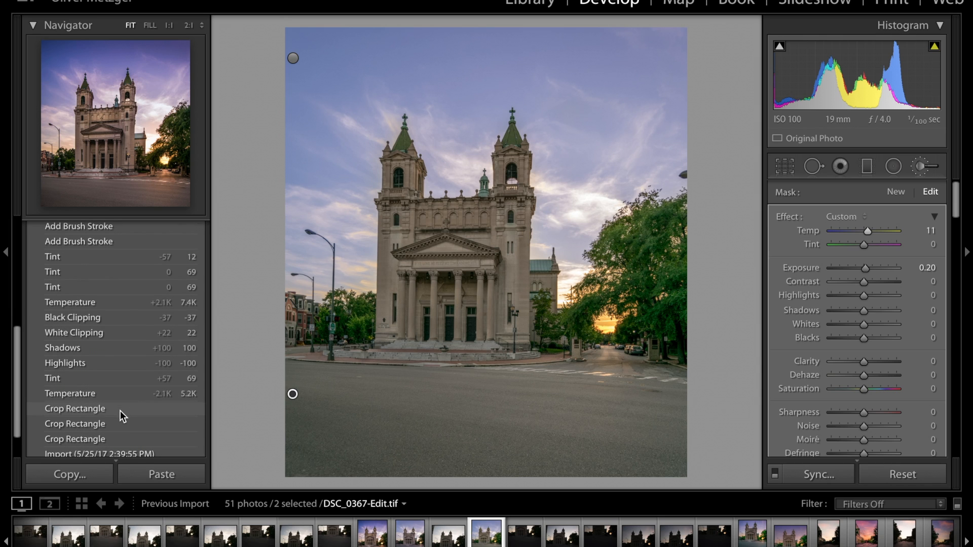
pyautogui.click(89, 412)
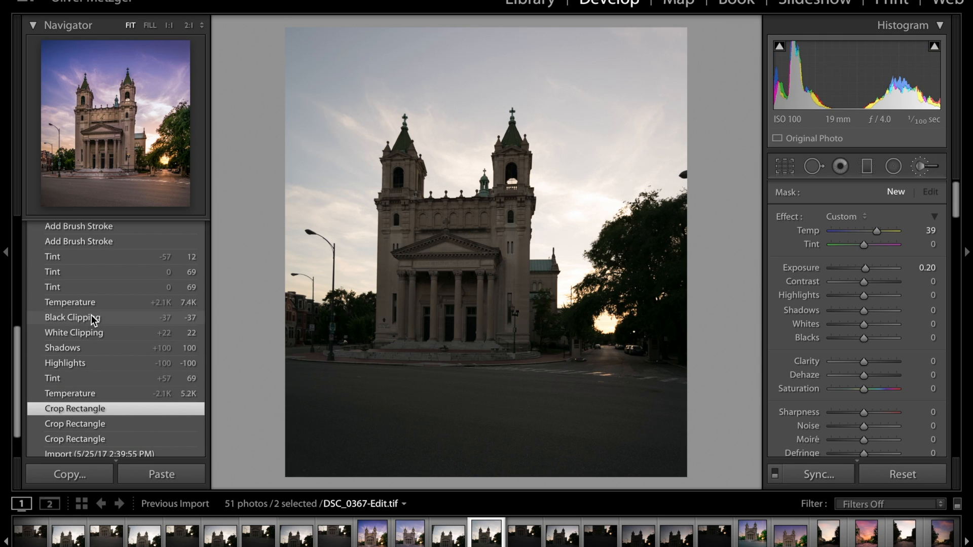
pyautogui.scroll(10, 91, 315)
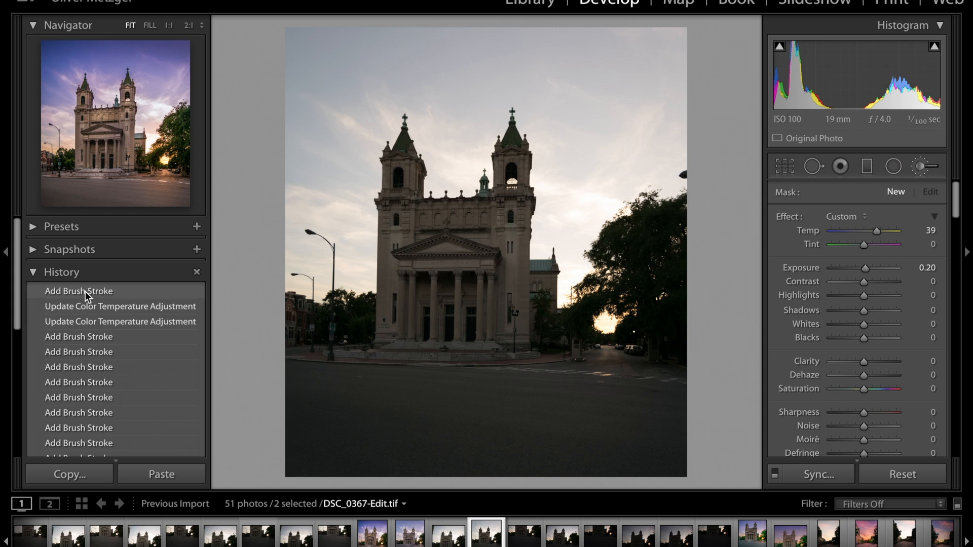
pyautogui.click(85, 291)
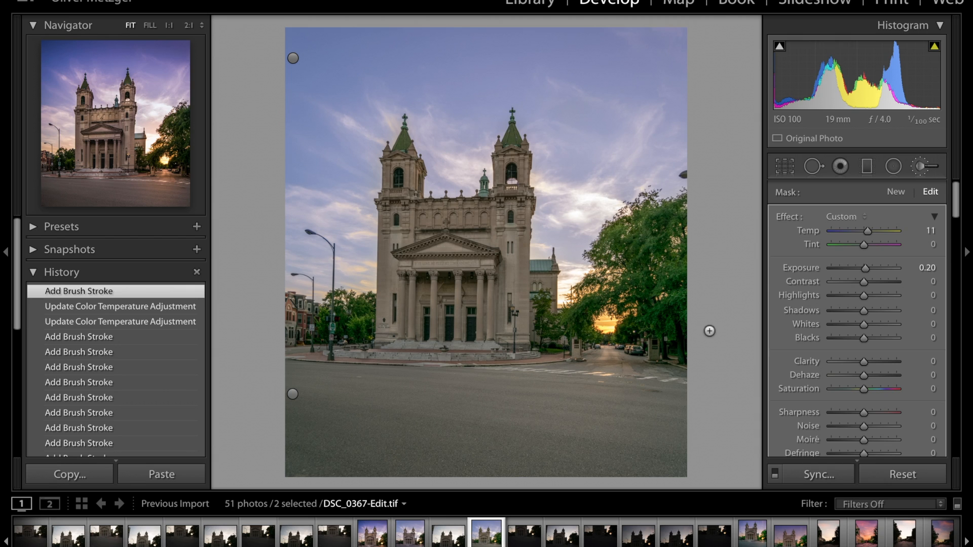
# Step: Finish the brush mask and draw a tall, inverted radial filter centered on the sunset at the end of the street
pyautogui.press('Return')
pyautogui.press('k')
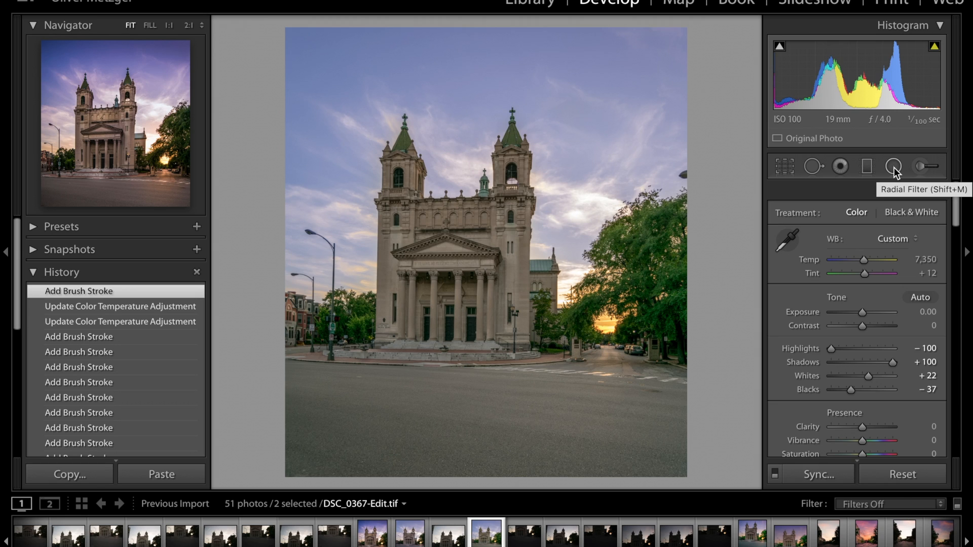
pyautogui.click(894, 167)
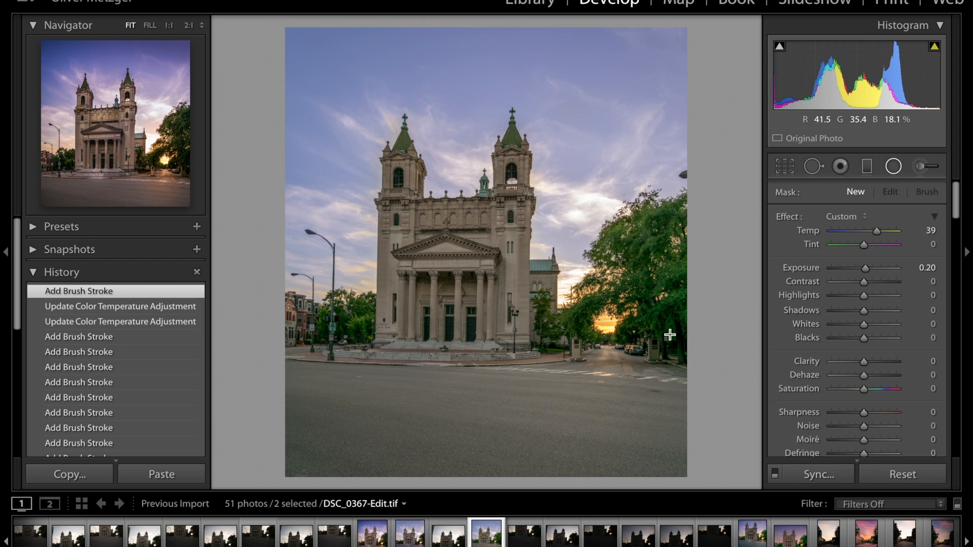
pyautogui.scroll(-3, 847, 353)
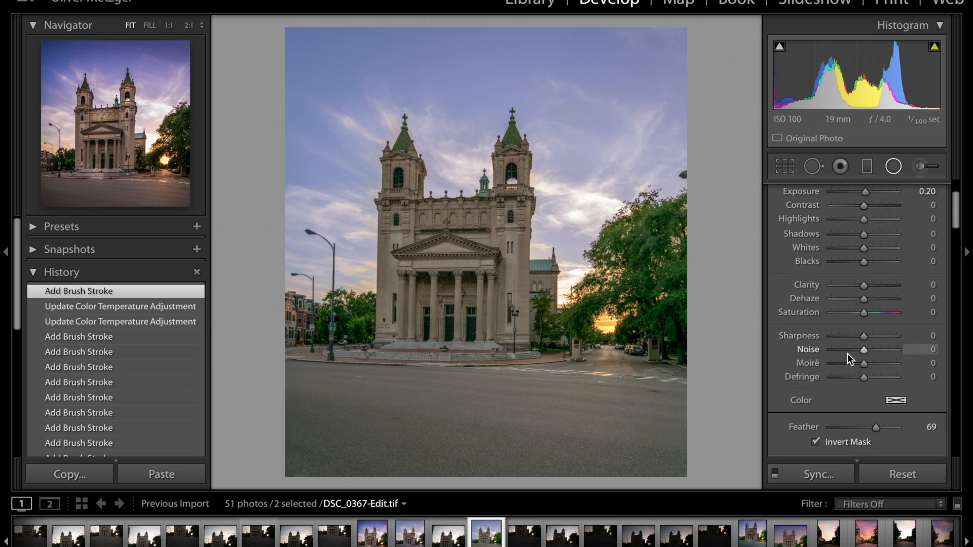
pyautogui.scroll(-4, 847, 354)
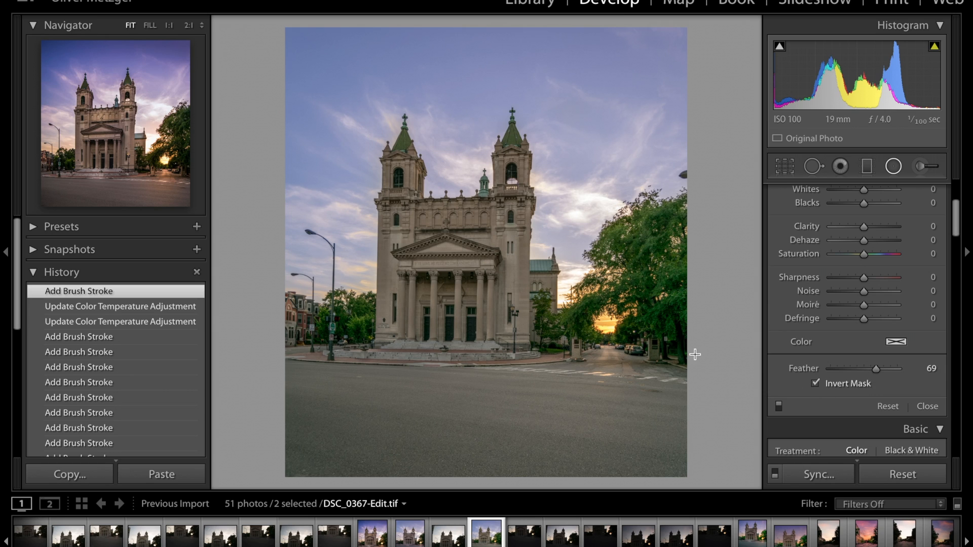
pyautogui.moveTo(608, 326); pyautogui.dragTo(568, 236)
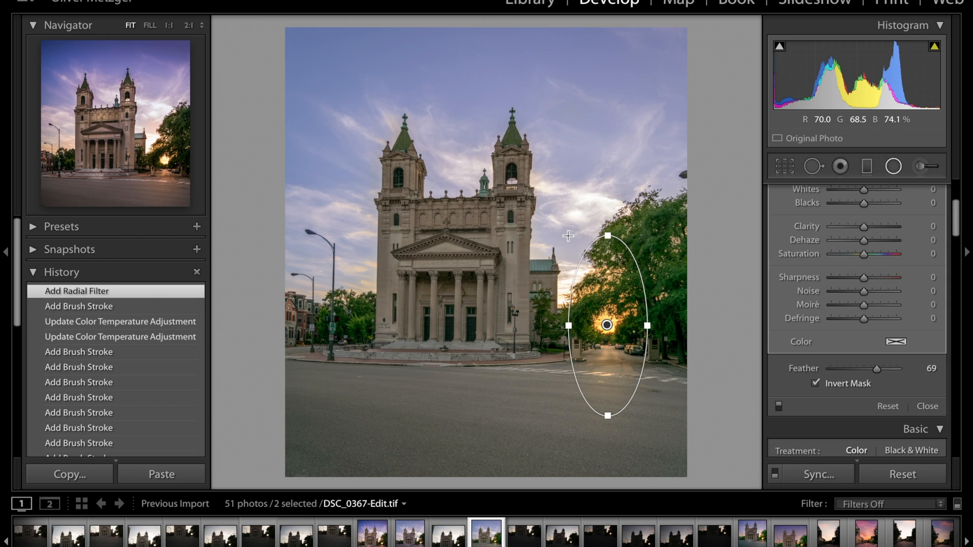
# Step: Set the sunset radial filter to Temp 45 and Exposure 0.56, and enlarge its ellipse in height and width
pyautogui.scroll(5, 871, 291)
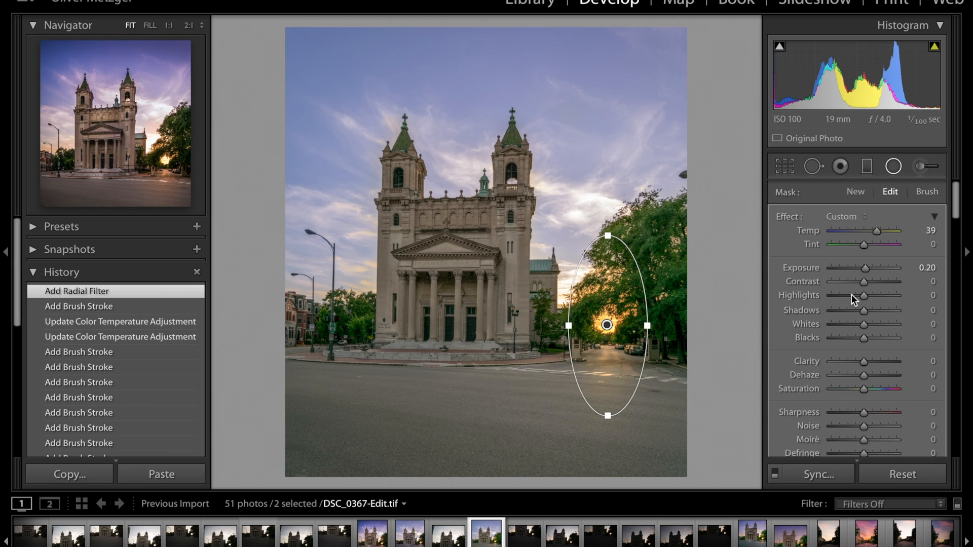
pyautogui.moveTo(876, 230)
pyautogui.mouseDown()
pyautogui.moveTo(846, 230)
pyautogui.moveTo(877, 230)
pyautogui.mouseUp()
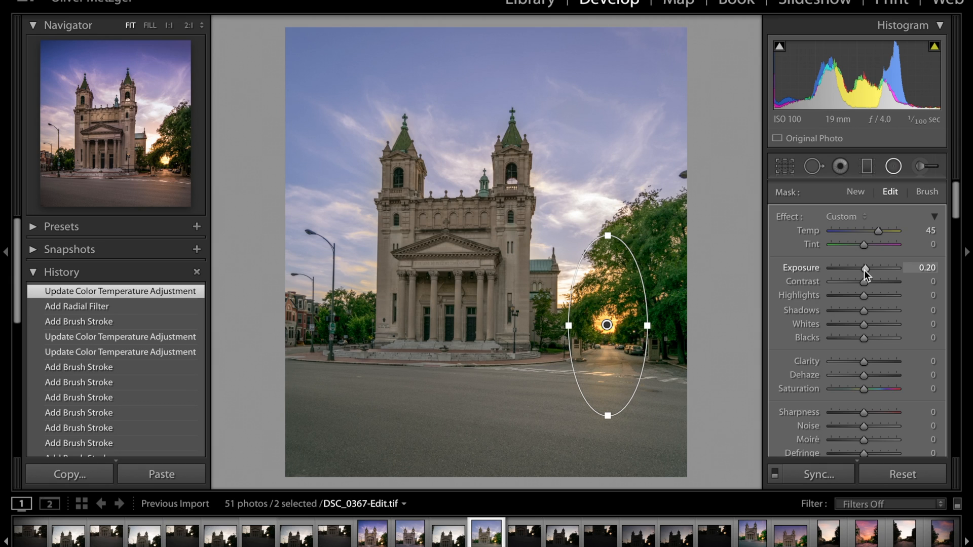
pyautogui.moveTo(864, 270); pyautogui.dragTo(867, 274)
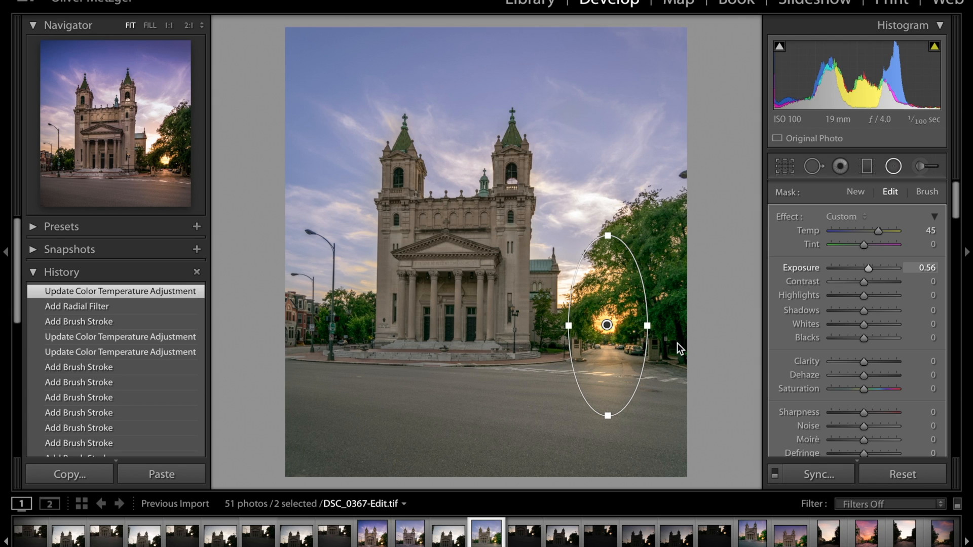
pyautogui.moveTo(608, 416); pyautogui.dragTo(608, 440)
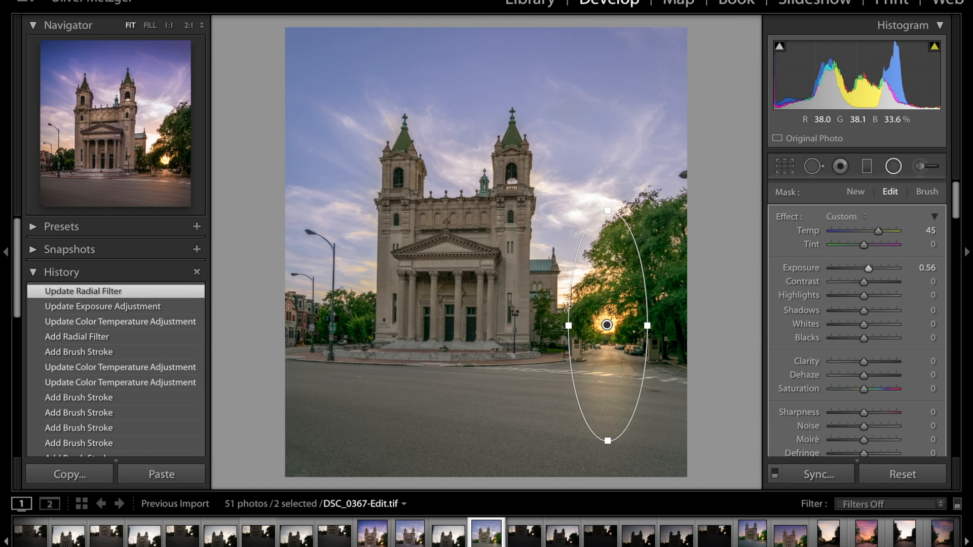
pyautogui.moveTo(559, 328); pyautogui.dragTo(555, 326)
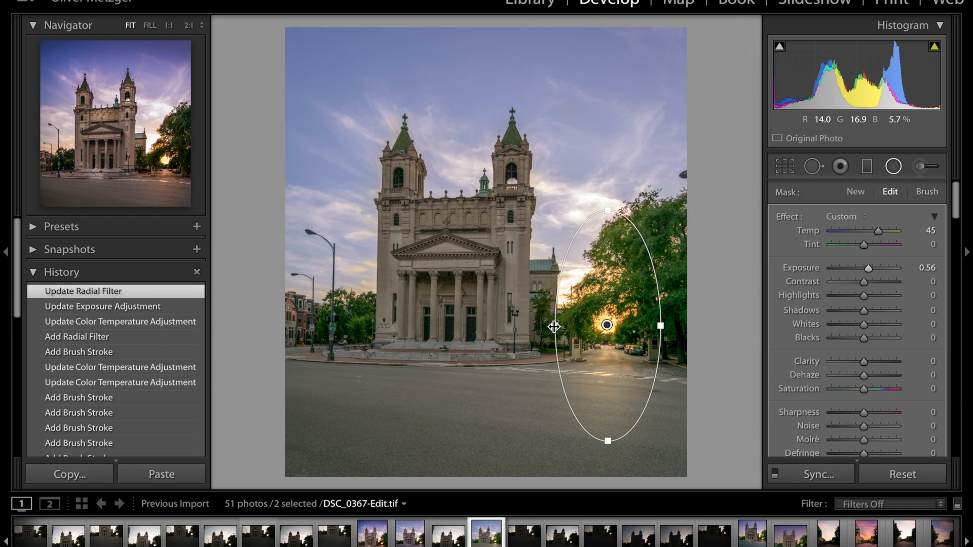
# Step: Set the radial filter's Saturation to 13 and Clarity to 18, and close the filter
pyautogui.scroll(-5, 903, 304)
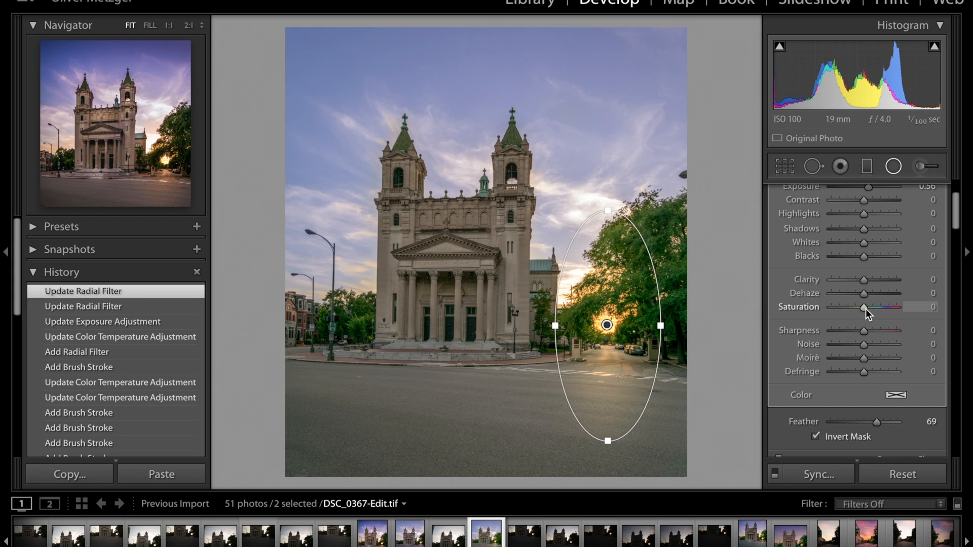
pyautogui.moveTo(865, 308); pyautogui.dragTo(870, 308)
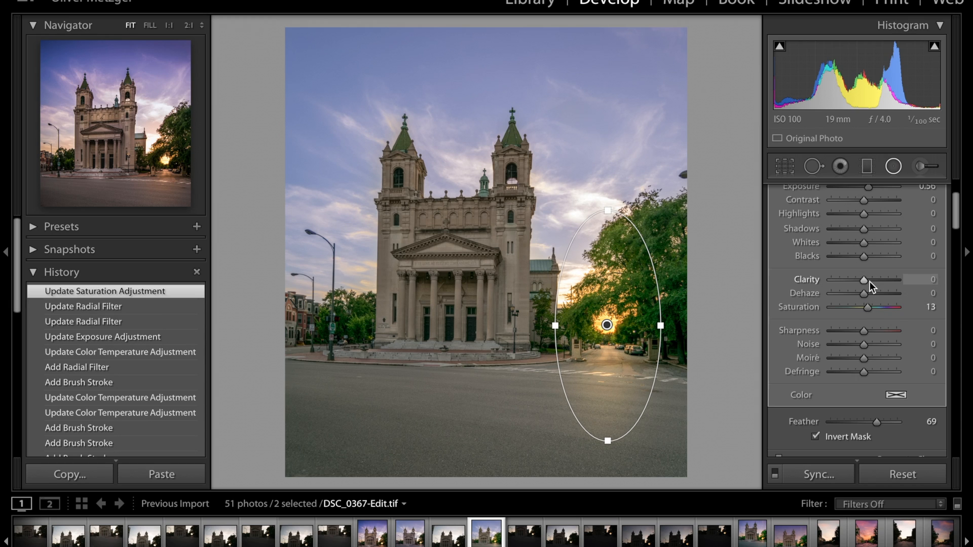
pyautogui.click(870, 279)
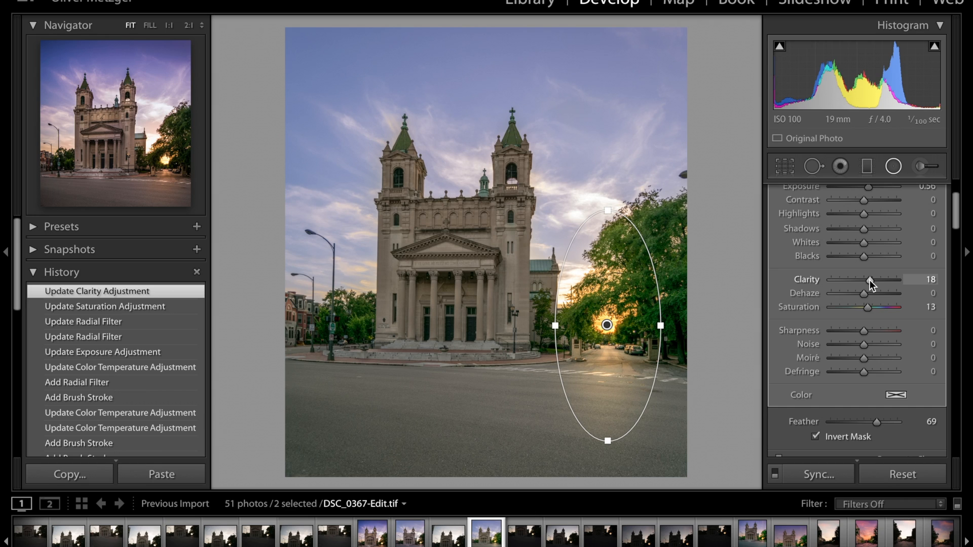
pyautogui.click(755, 308)
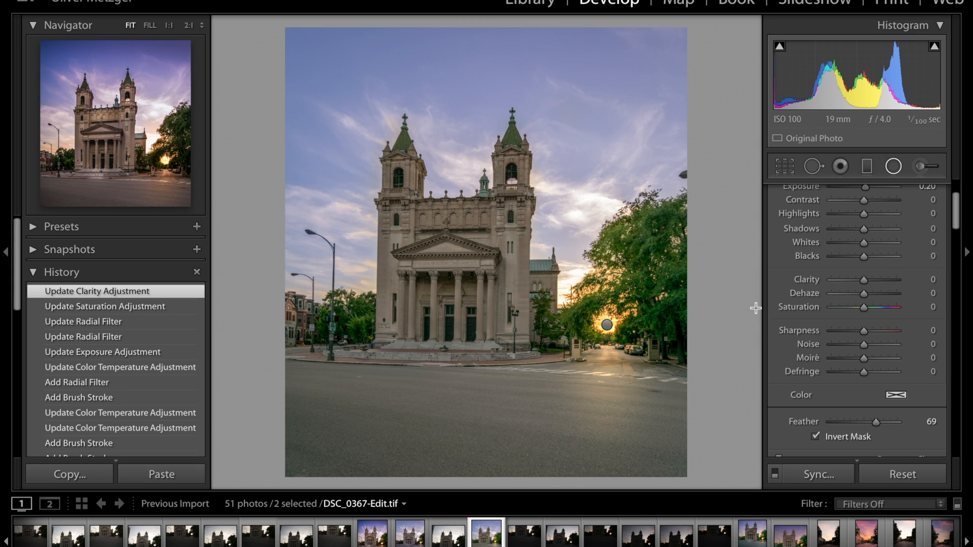
pyautogui.hotkey('shift', 'm')
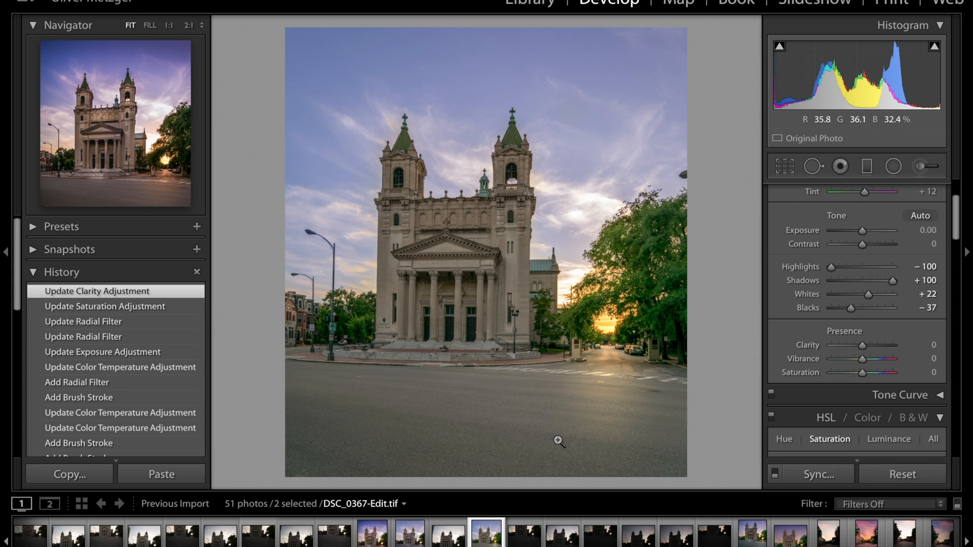
# Step: Create a new Adjustment Brush mask with neutral Temp and Tint, and paint it over the road below the sunset
pyautogui.scroll(3, 843, 287)
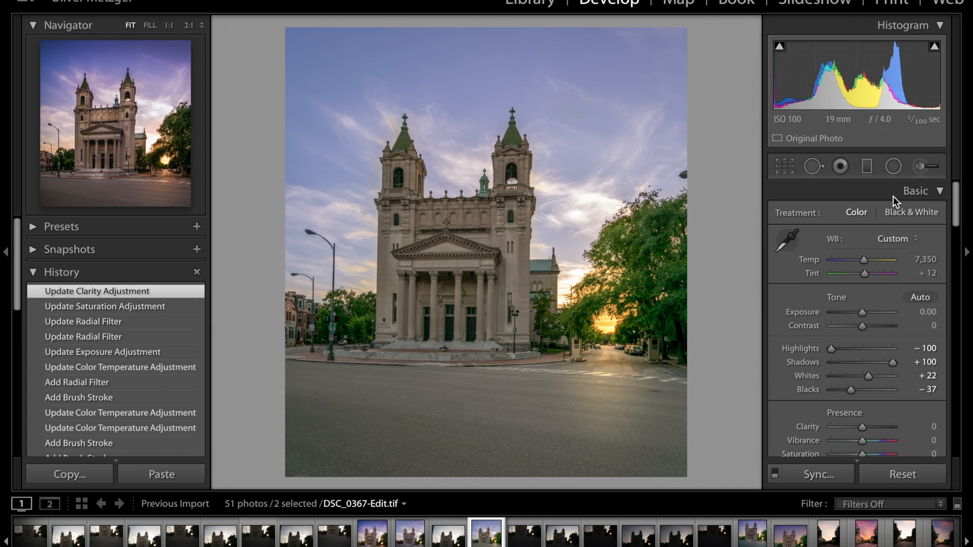
pyautogui.click(921, 168)
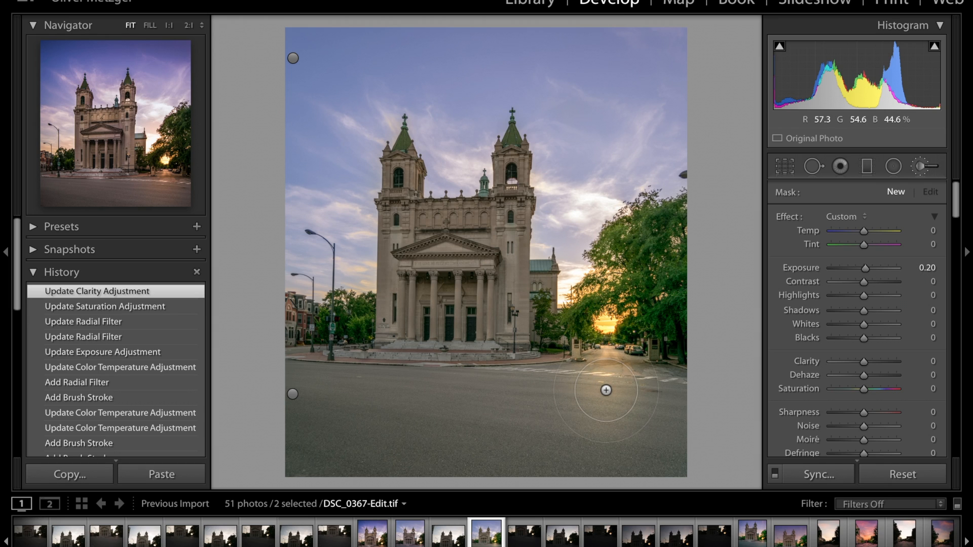
pyautogui.scroll(5, 603, 394)
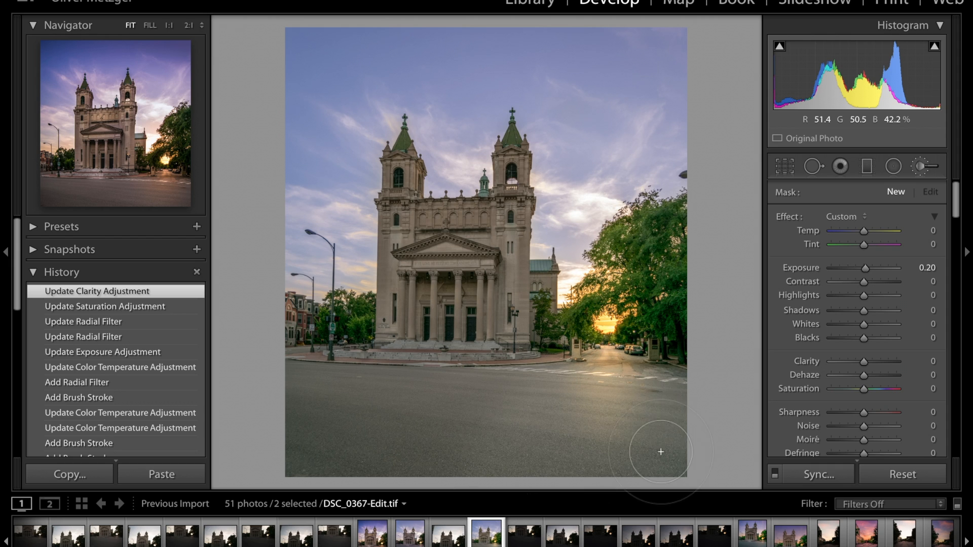
pyautogui.moveTo(661, 444); pyautogui.dragTo(674, 462)
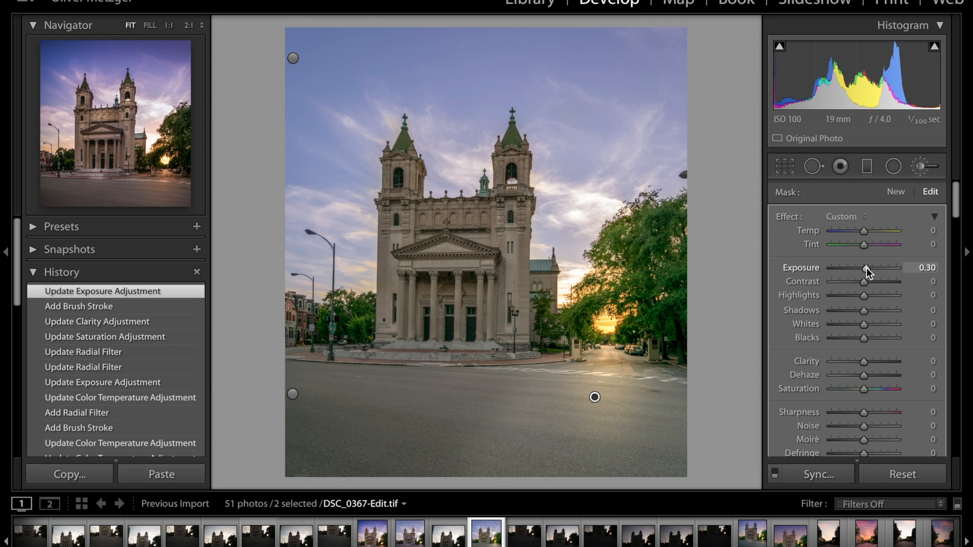
# Step: Set the new road mask's Exposure to 0.25 and its Temp to 6
pyautogui.click(933, 269)
pyautogui.press('BackSpace')
pyautogui.write('.25')
pyautogui.press('Return')
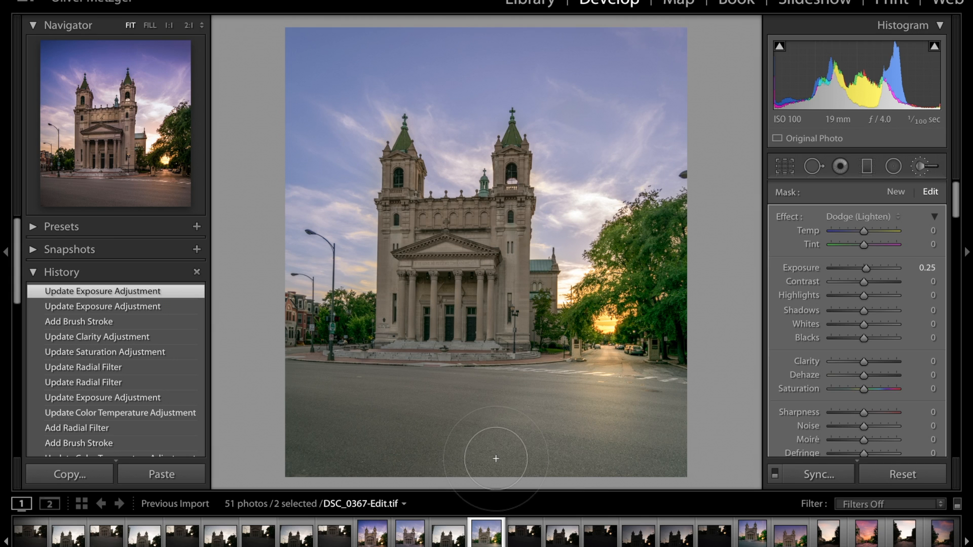
pyautogui.click(863, 232)
pyautogui.press('Up')
pyautogui.press('Up')
pyautogui.press('Up')
pyautogui.press('Up')
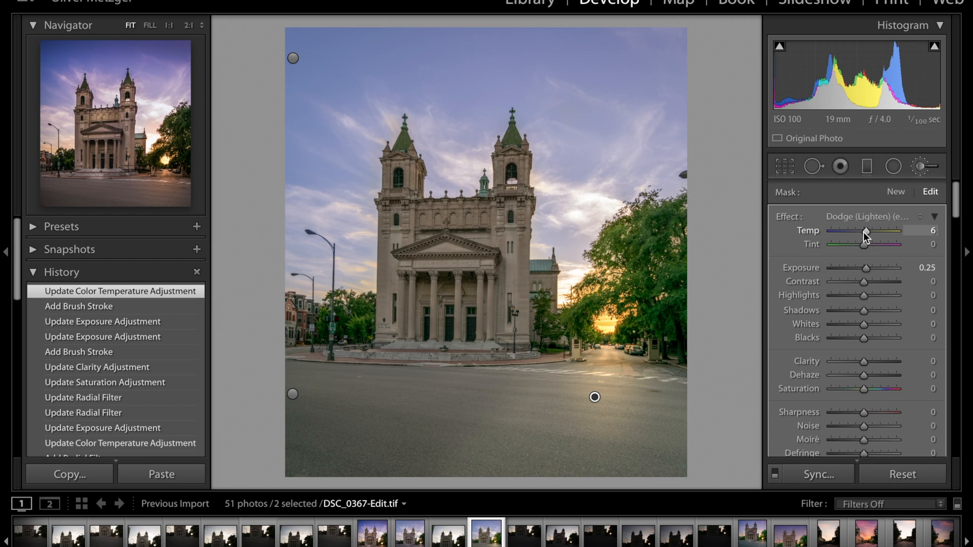
# Step: Set the road brush mask's Temp to 7
pyautogui.press('Up')
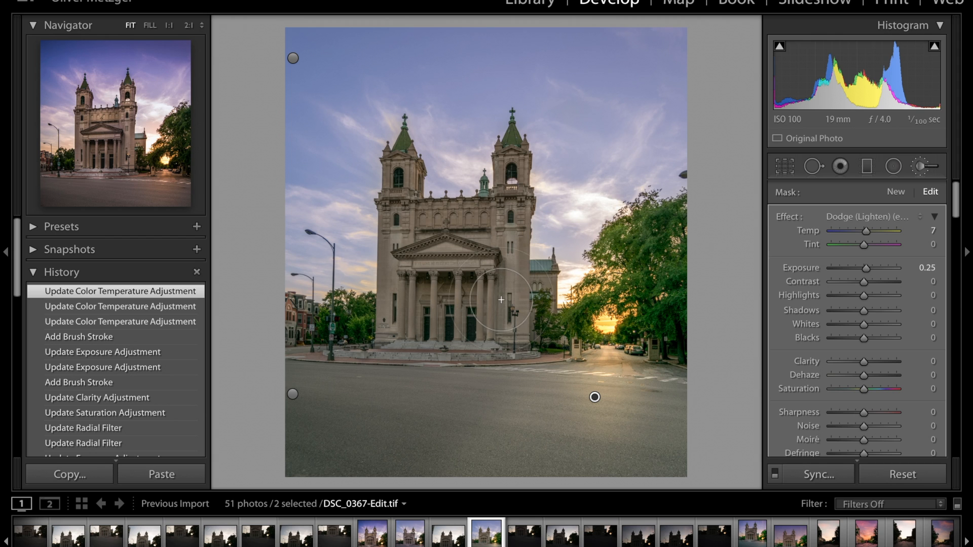
# Step: Preview the photo's most recent Crop Rectangle history state to compare it with the edit, and return to the latest state
pyautogui.scroll(-15, 96, 416)
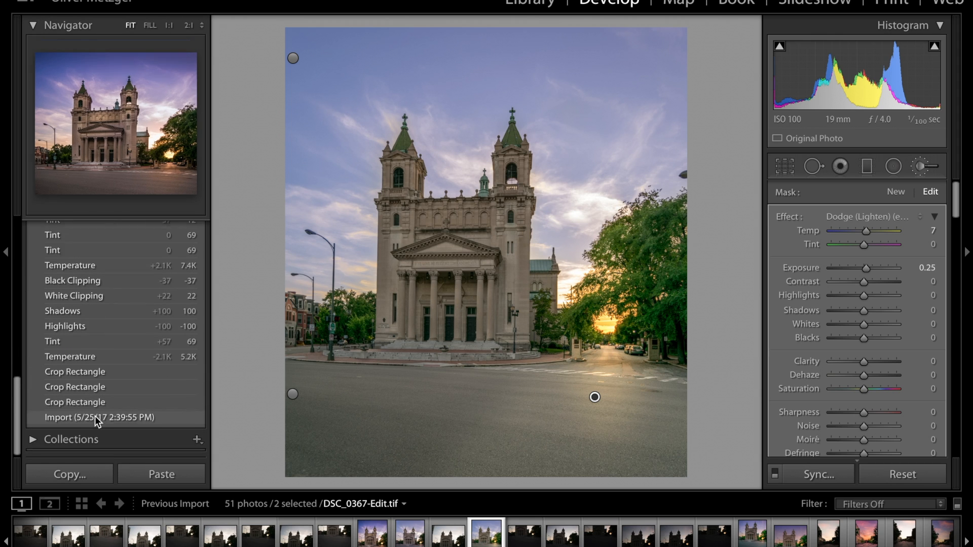
pyautogui.click(90, 372)
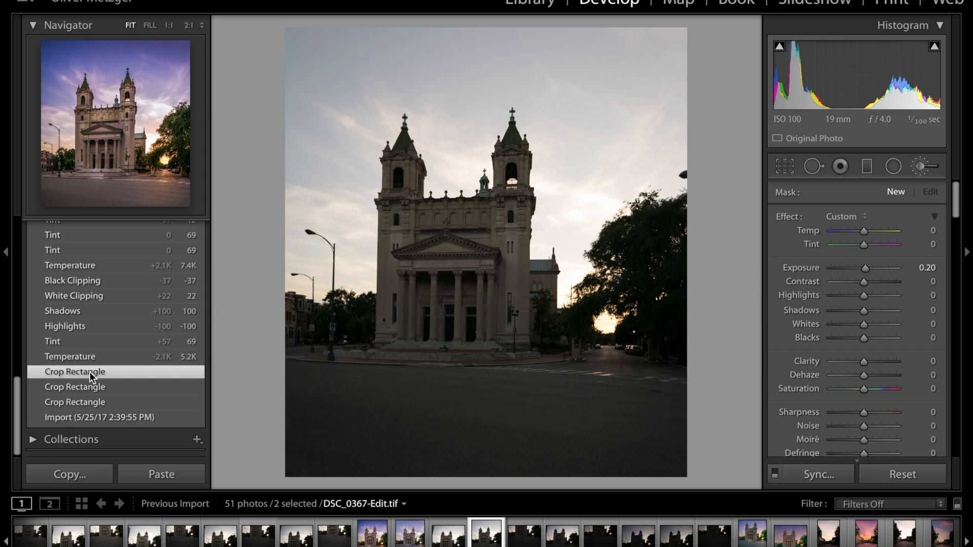
pyautogui.scroll(10, 90, 304)
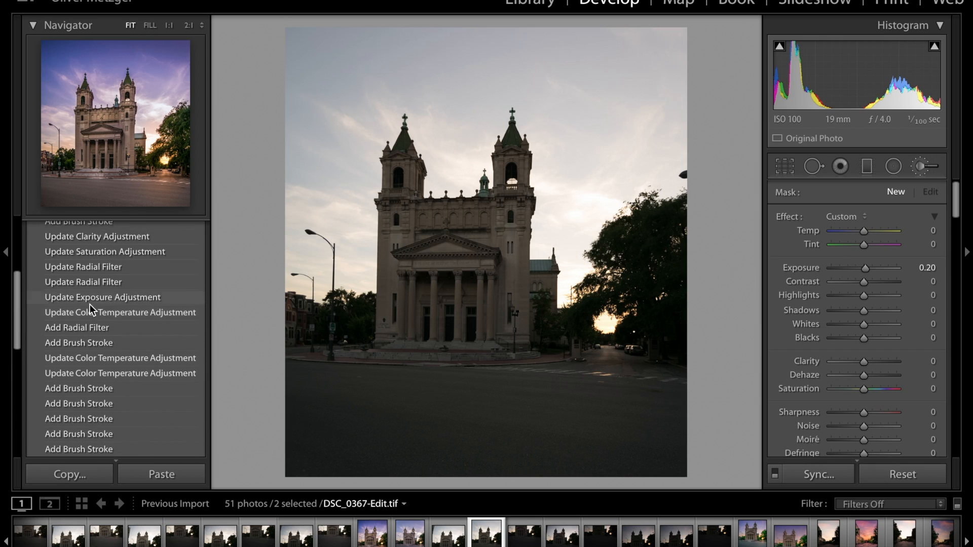
pyautogui.scroll(5, 90, 304)
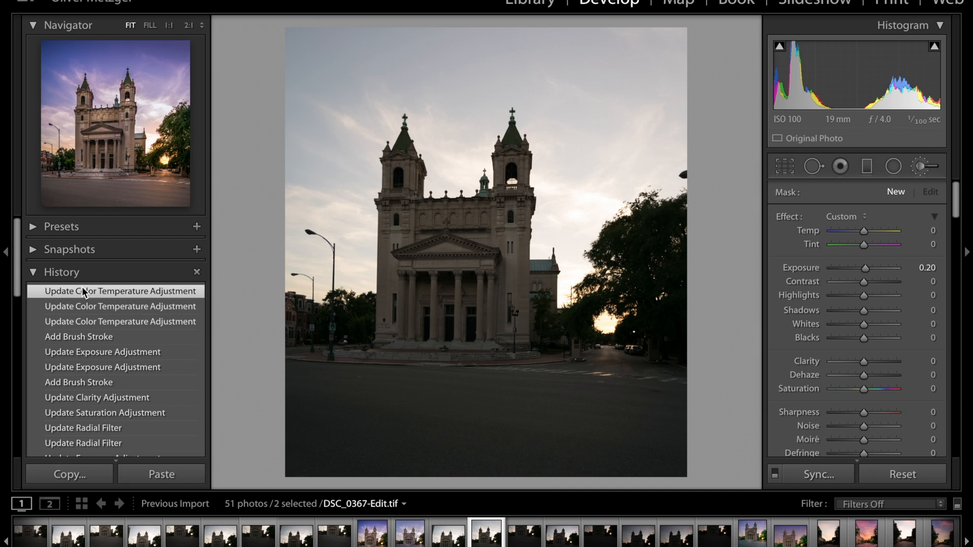
pyautogui.click(82, 287)
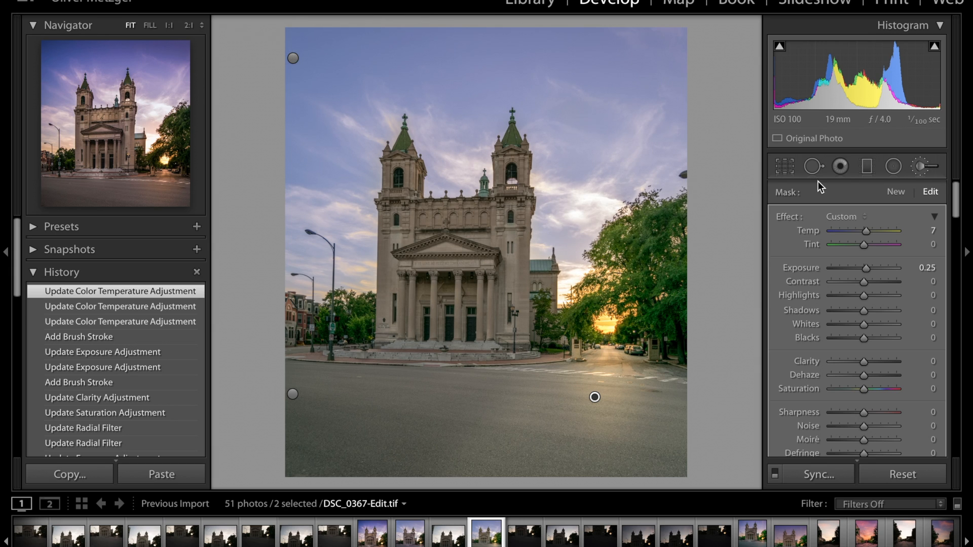
# Step: Try lowering the whole photo's white balance Temp to about 6.3K, and undo the change
pyautogui.click(923, 167)
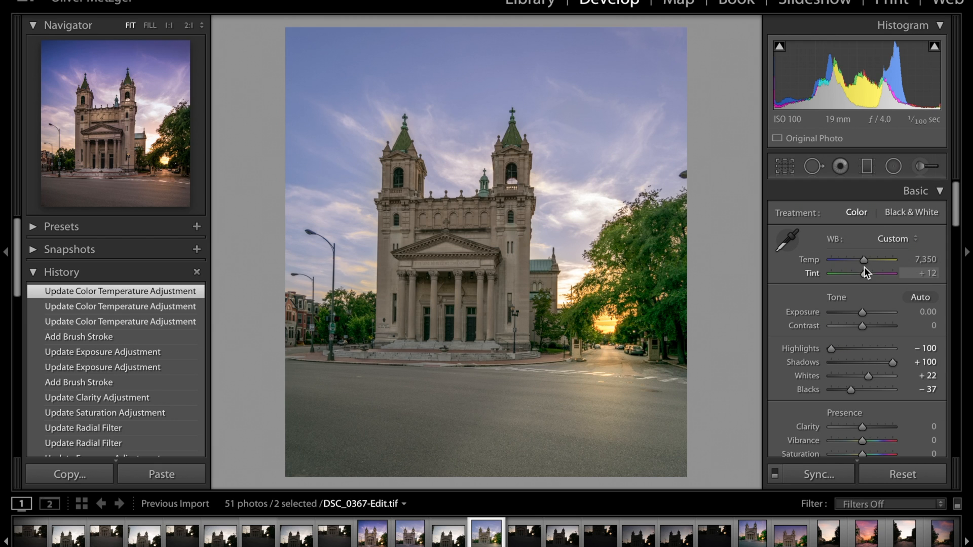
pyautogui.moveTo(858, 261); pyautogui.dragTo(857, 261)
pyautogui.hotkey('ctrl', 'z')
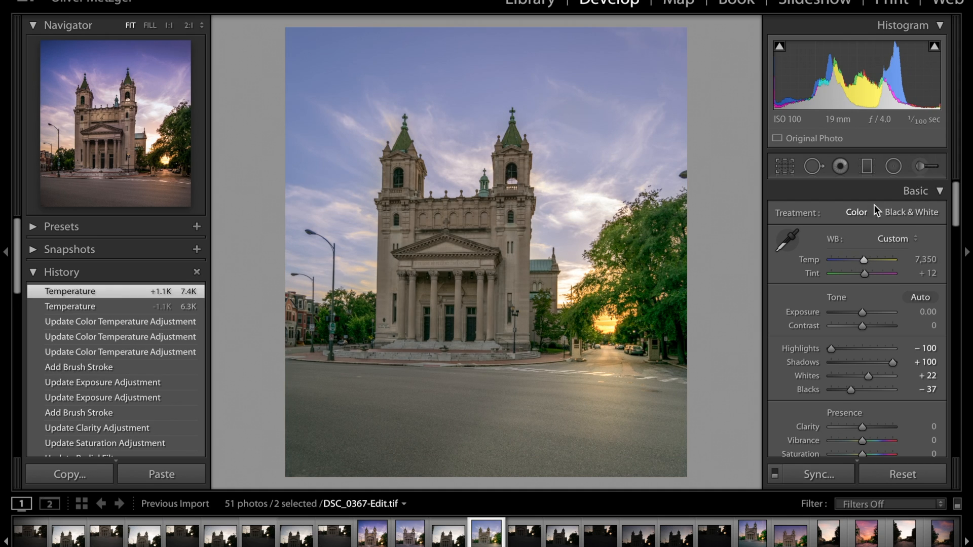
# Step: Create a new Adjustment Brush mask with Temp −28, Tint 23 and Exposure 0.00, and paint it over the sky
pyautogui.click(922, 167)
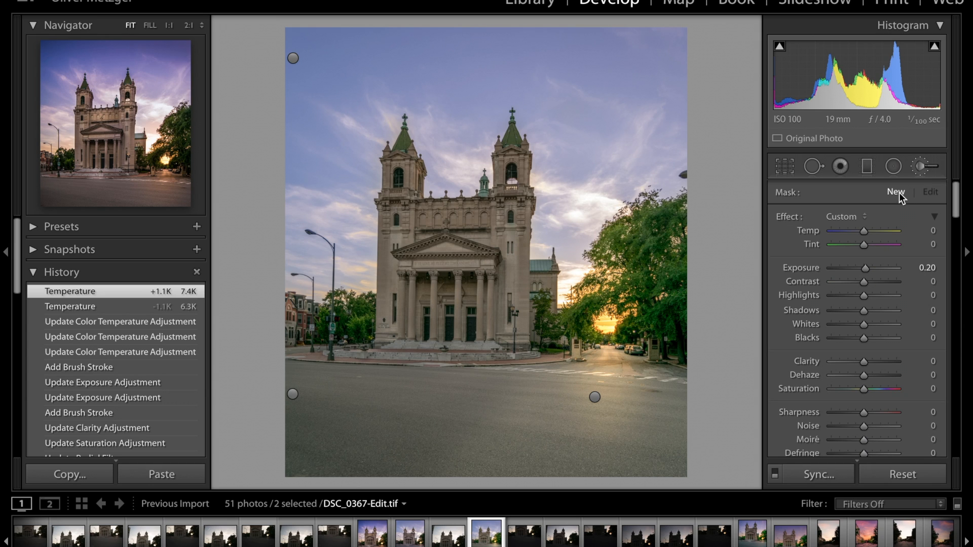
pyautogui.moveTo(862, 232); pyautogui.dragTo(871, 245)
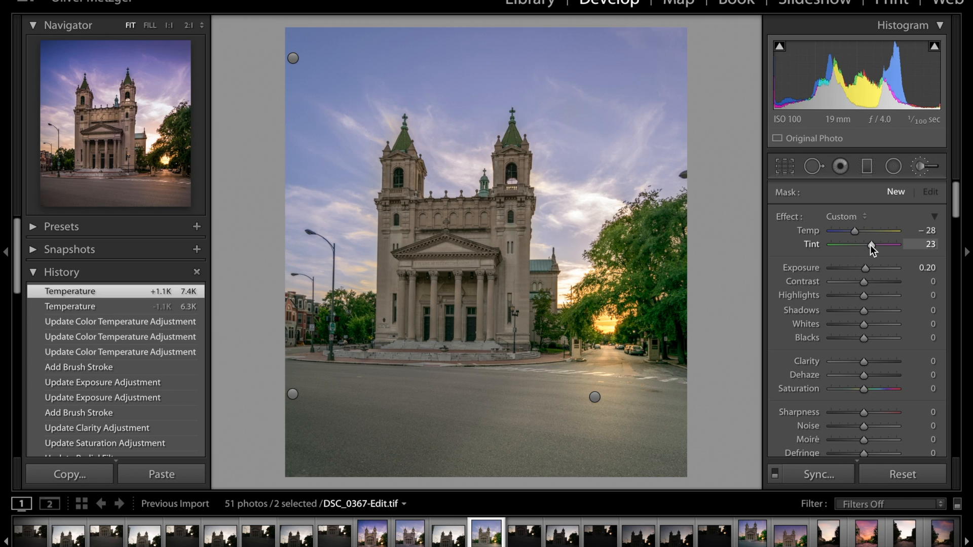
pyautogui.doubleClick(864, 270)
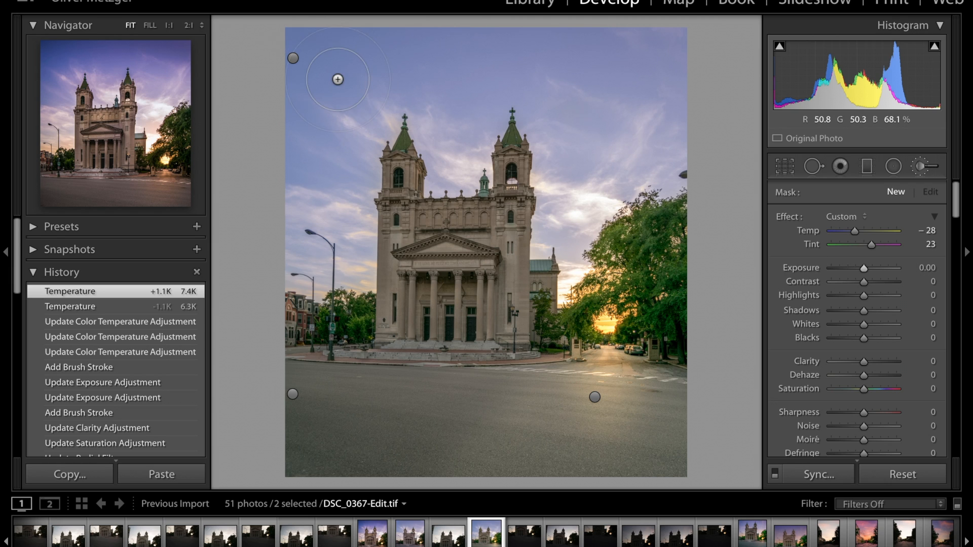
pyautogui.click(299, 55)
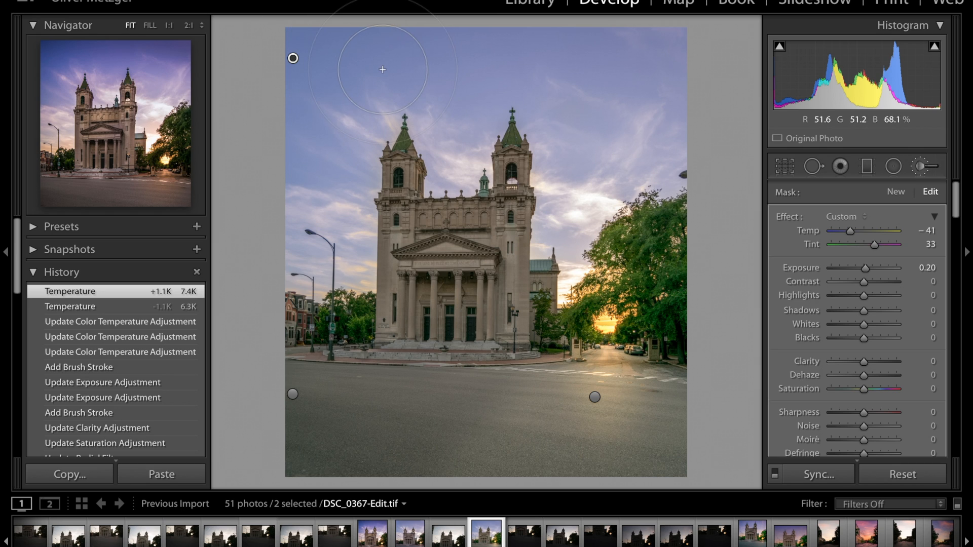
pyautogui.click(896, 191)
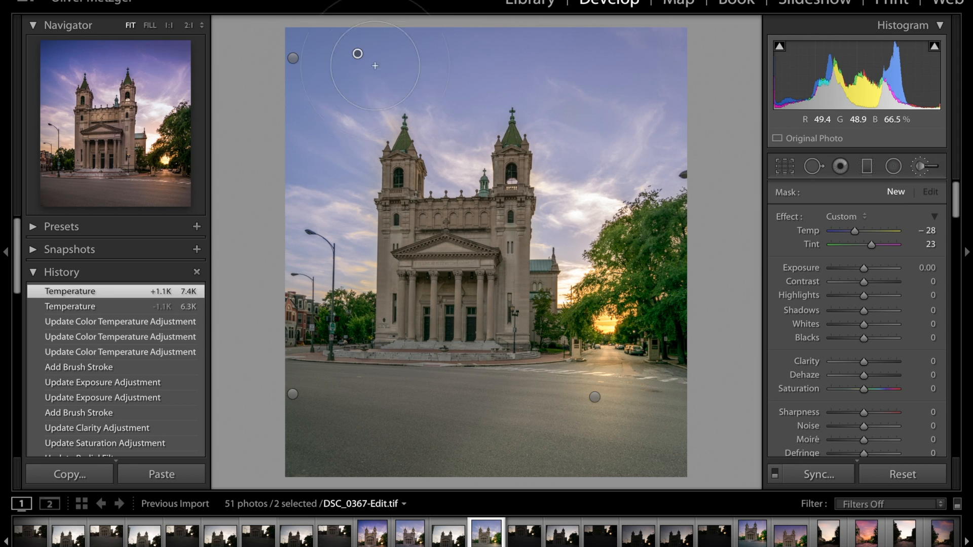
pyautogui.moveTo(368, 64)
pyautogui.mouseDown()
pyautogui.moveTo(714, 67)
pyautogui.moveTo(510, 60)
pyautogui.moveTo(658, 66)
pyautogui.moveTo(463, 70)
pyautogui.moveTo(620, 60)
pyautogui.moveTo(666, 67)
pyautogui.moveTo(647, 74)
pyautogui.moveTo(581, 157)
pyautogui.moveTo(655, 130)
pyautogui.moveTo(602, 151)
pyautogui.moveTo(645, 135)
pyautogui.moveTo(615, 137)
pyautogui.moveTo(585, 108)
pyautogui.moveTo(584, 84)
pyautogui.moveTo(548, 61)
pyautogui.moveTo(481, 80)
pyautogui.moveTo(455, 132)
pyautogui.moveTo(440, 93)
pyautogui.moveTo(379, 84)
pyautogui.moveTo(336, 134)
pyautogui.moveTo(307, 210)
pyautogui.moveTo(310, 186)
pyautogui.moveTo(316, 205)
pyautogui.moveTo(323, 198)
pyautogui.moveTo(353, 94)
pyautogui.moveTo(315, 149)
pyautogui.moveTo(314, 213)
pyautogui.mouseUp()
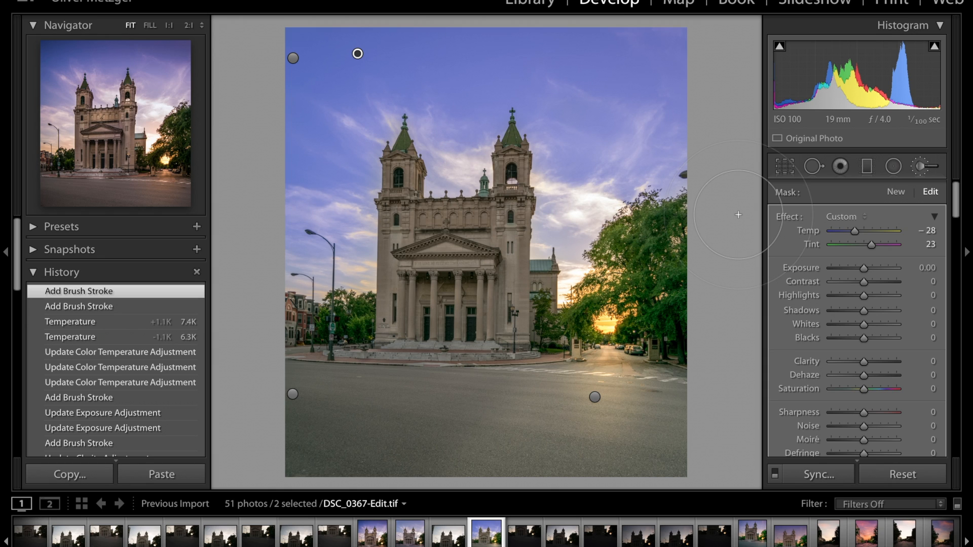
pyautogui.press('Return')
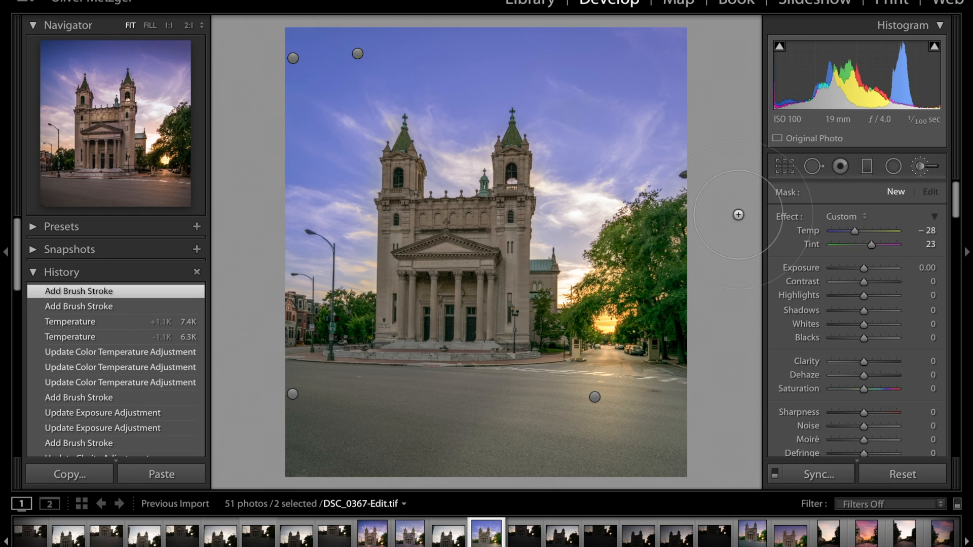
# Step: Add a slightly tilted Graduated Filter fading down from the upper sky to the church towers, and set its Exposure to −0.26
pyautogui.click(867, 168)
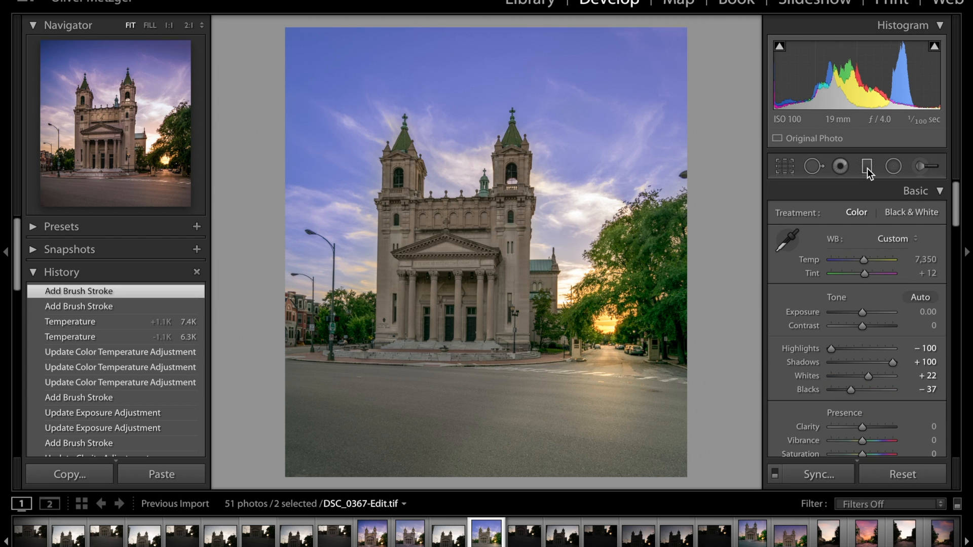
pyautogui.click(868, 168)
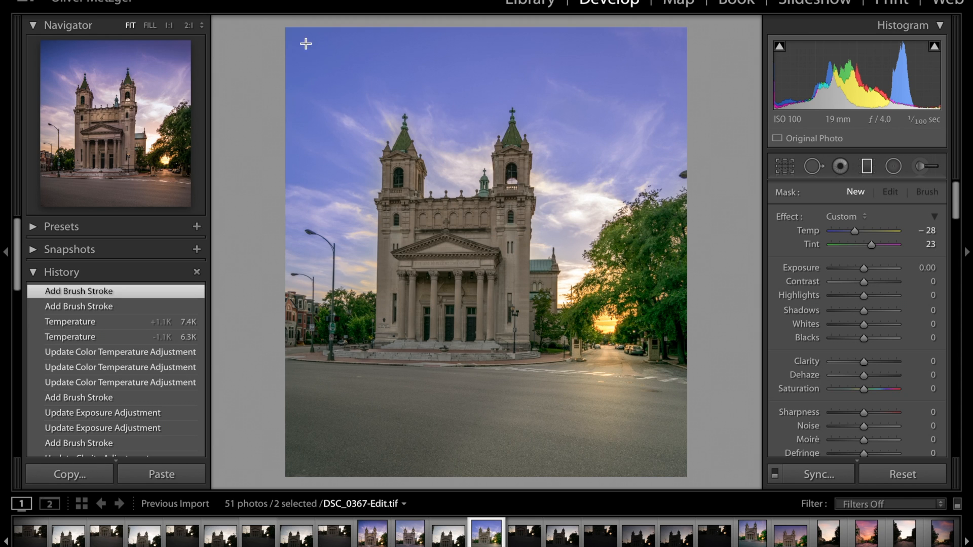
pyautogui.moveTo(303, 26); pyautogui.dragTo(317, 137)
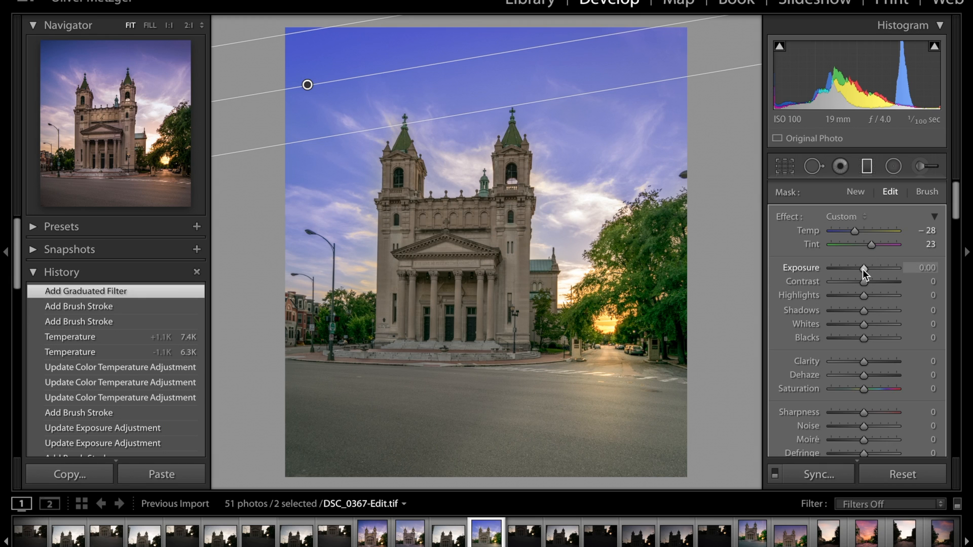
pyautogui.moveTo(862, 269); pyautogui.dragTo(861, 269)
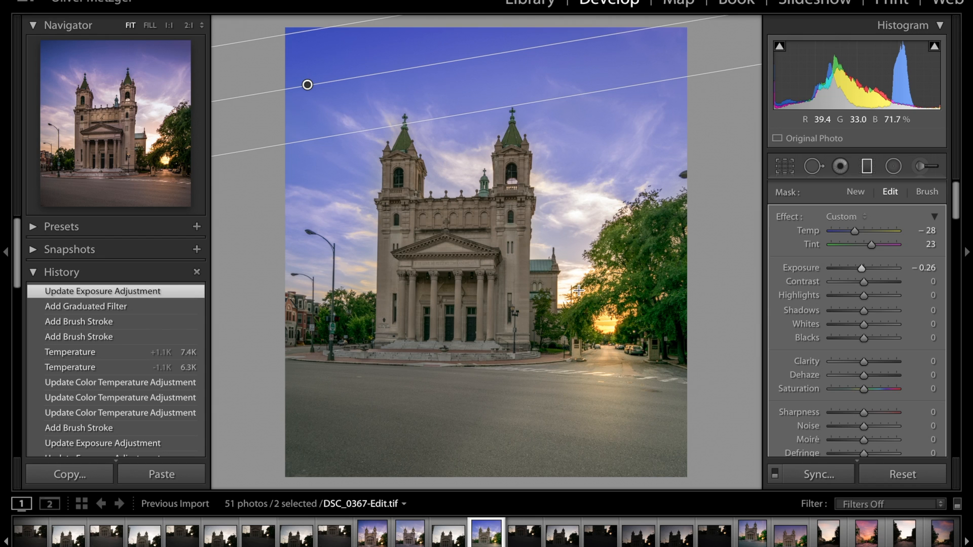
pyautogui.click(255, 60)
pyautogui.press('m')
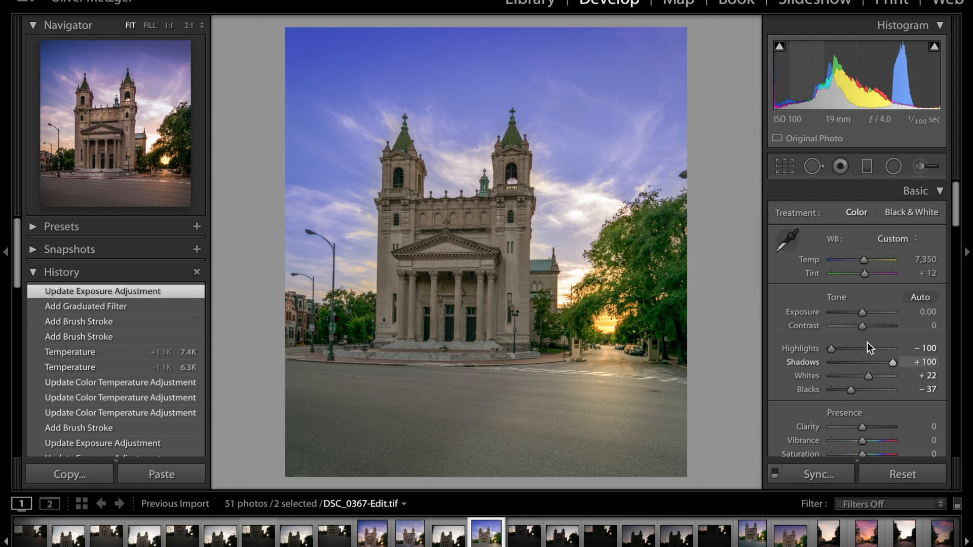
# Step: Set the Sharpening Amount to 90 and the Luminance noise reduction to 10
pyautogui.scroll(-2, 907, 307)
pyautogui.scroll(2, 907, 306)
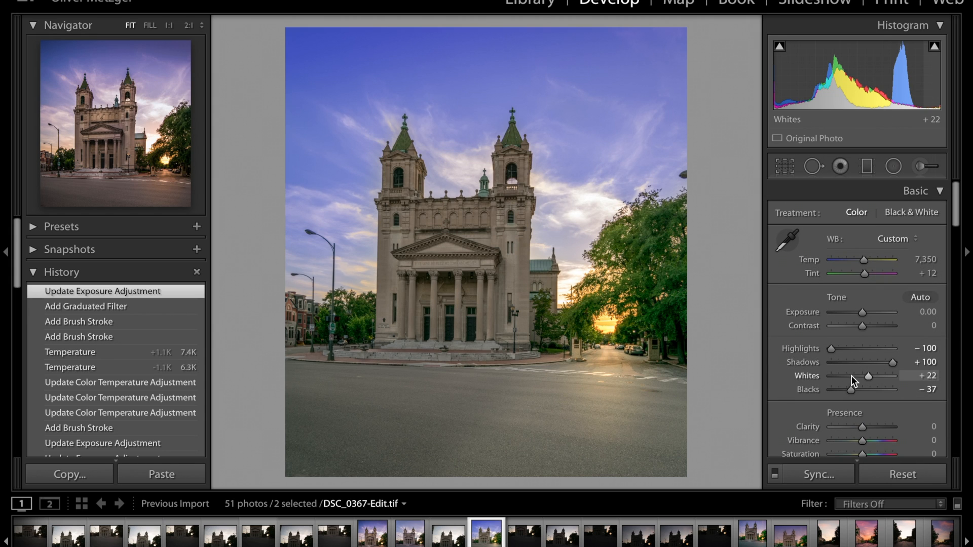
pyautogui.scroll(-5, 865, 387)
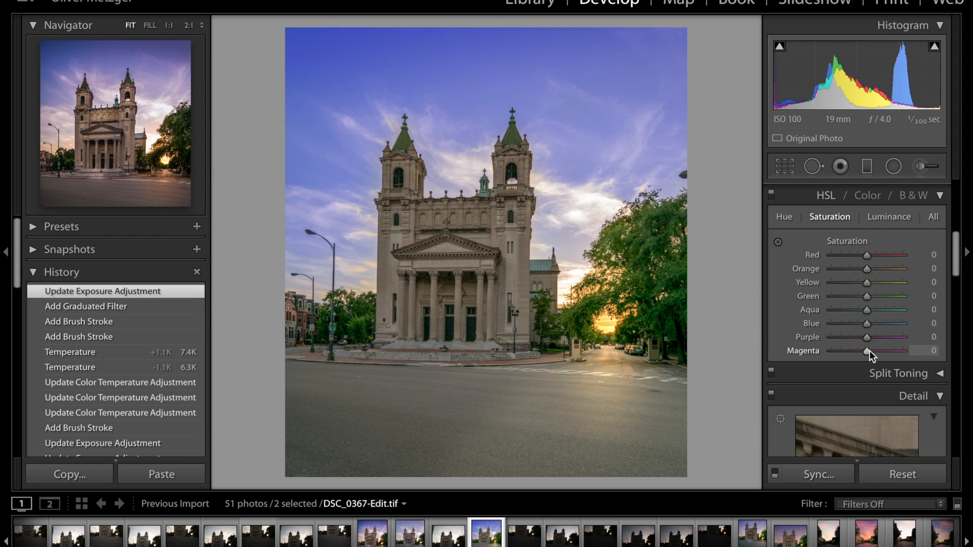
pyautogui.scroll(-10, 868, 349)
pyautogui.scroll(-1, 867, 338)
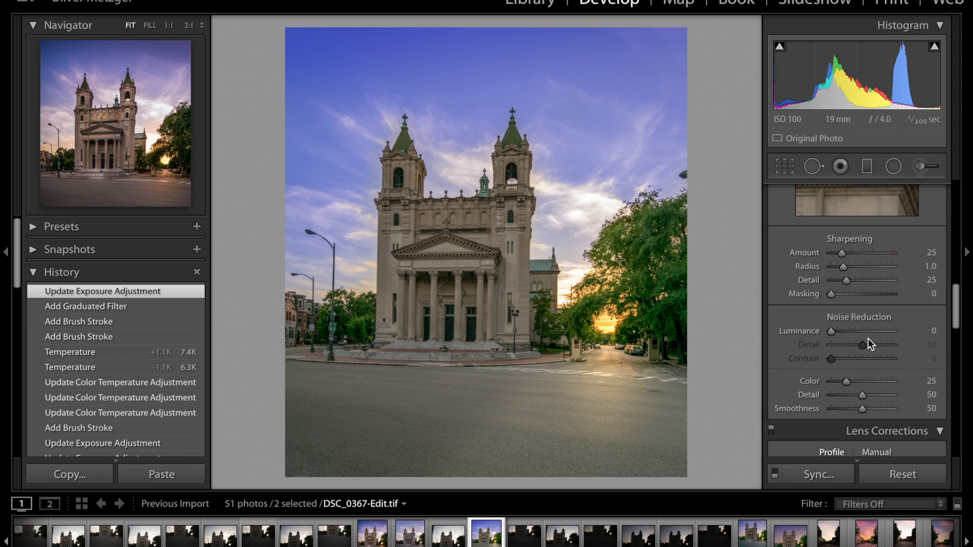
pyautogui.click(931, 253)
pyautogui.write('90')
pyautogui.click(933, 331)
pyautogui.write('10')
pyautogui.press('Return')
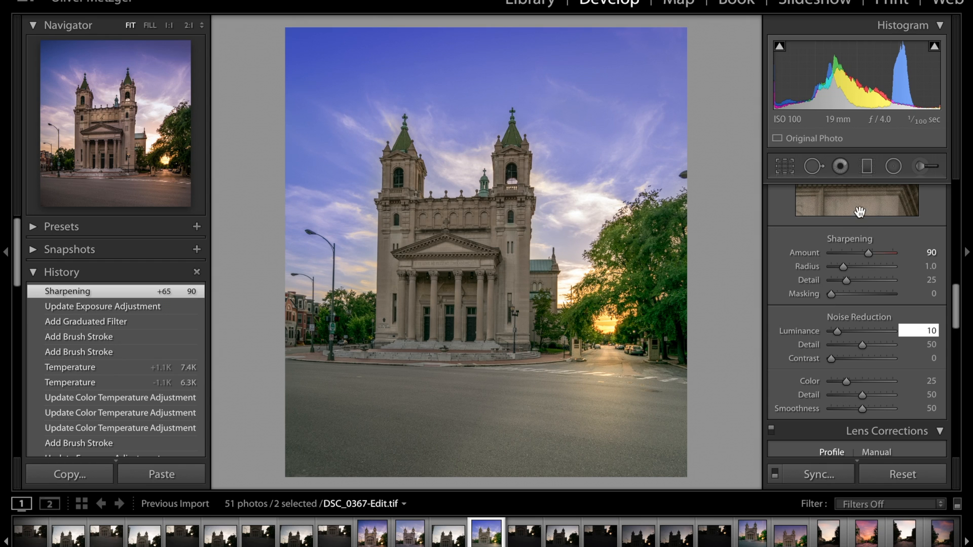
# Step: Set the Sharpening Masking to 69 while previewing the edge mask
pyautogui.scroll(2, 867, 202)
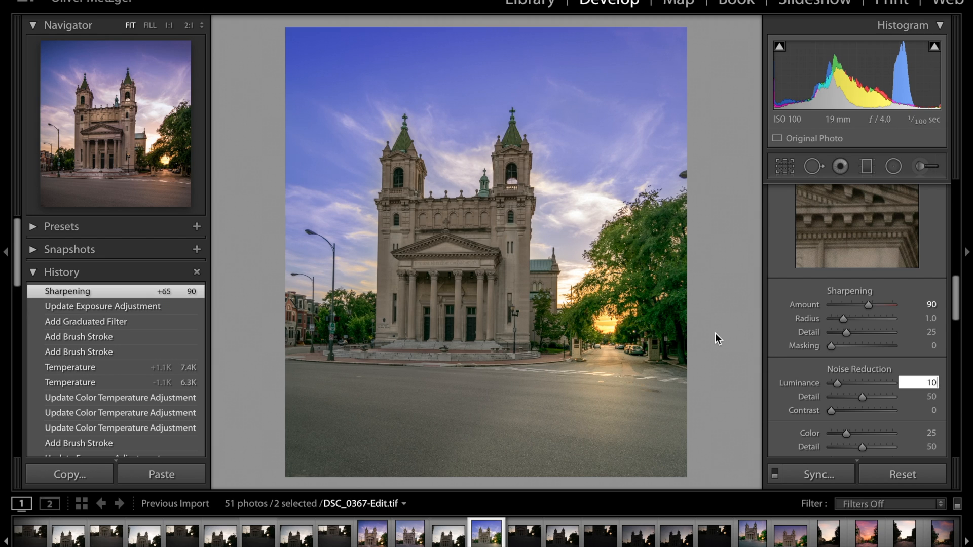
pyautogui.press('alt')
pyautogui.moveTo(834, 347); pyautogui.dragTo(873, 346)
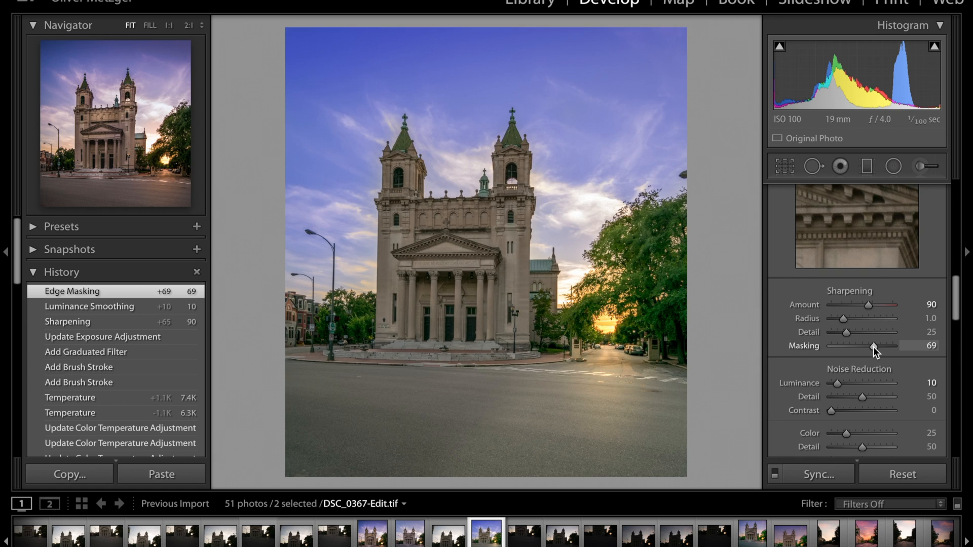
# Step: Enable both Remove Chromatic Aberration and lens profile corrections, and apply the Auto Upright perspective correction
pyautogui.scroll(-8, 873, 346)
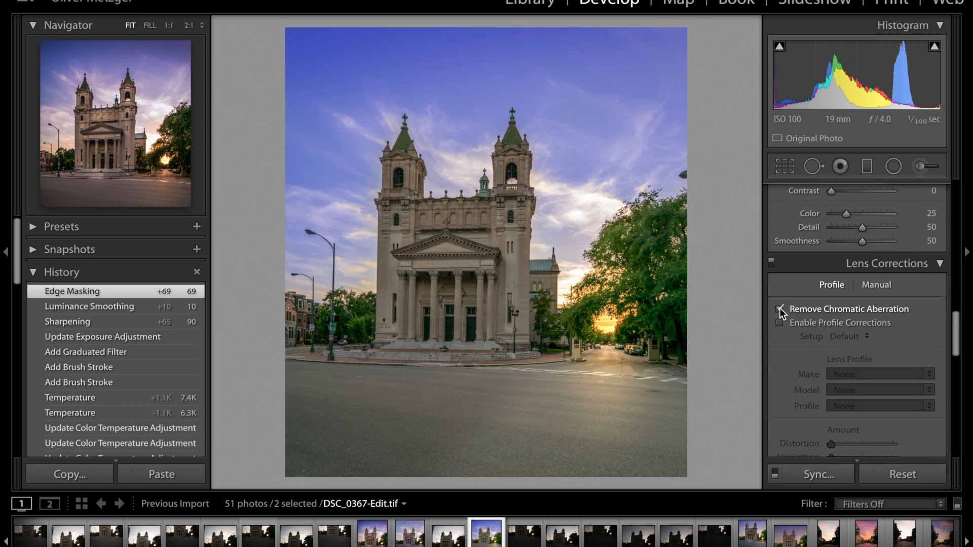
pyautogui.click(779, 322)
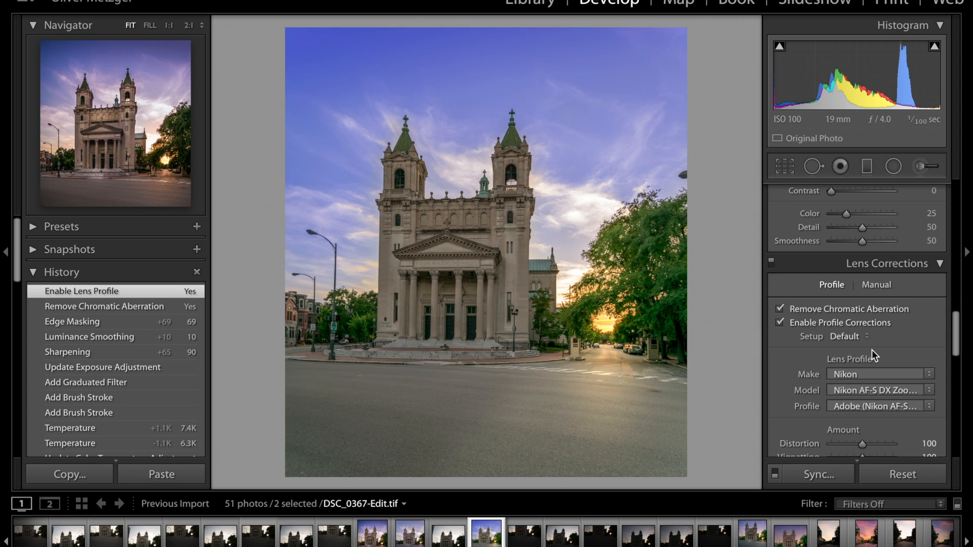
pyautogui.scroll(-5, 842, 326)
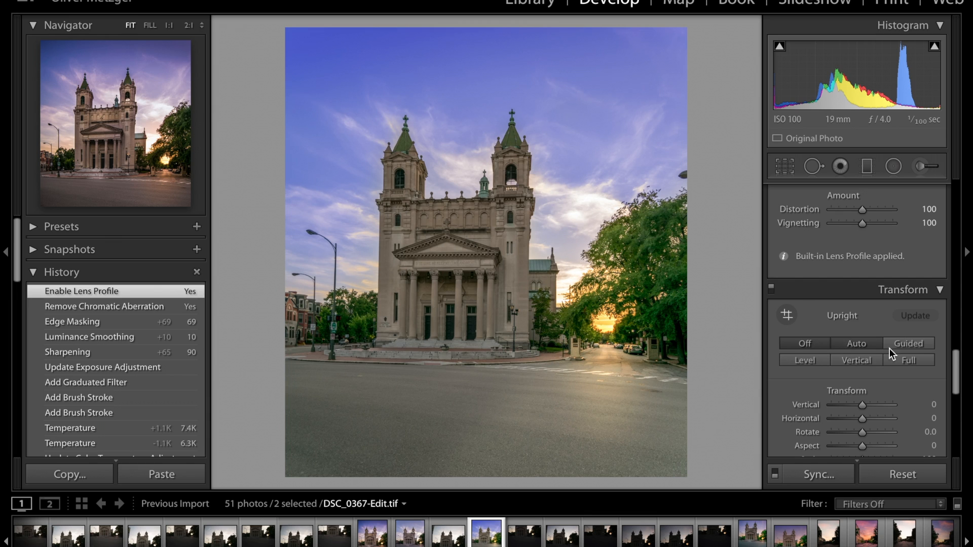
pyautogui.click(865, 348)
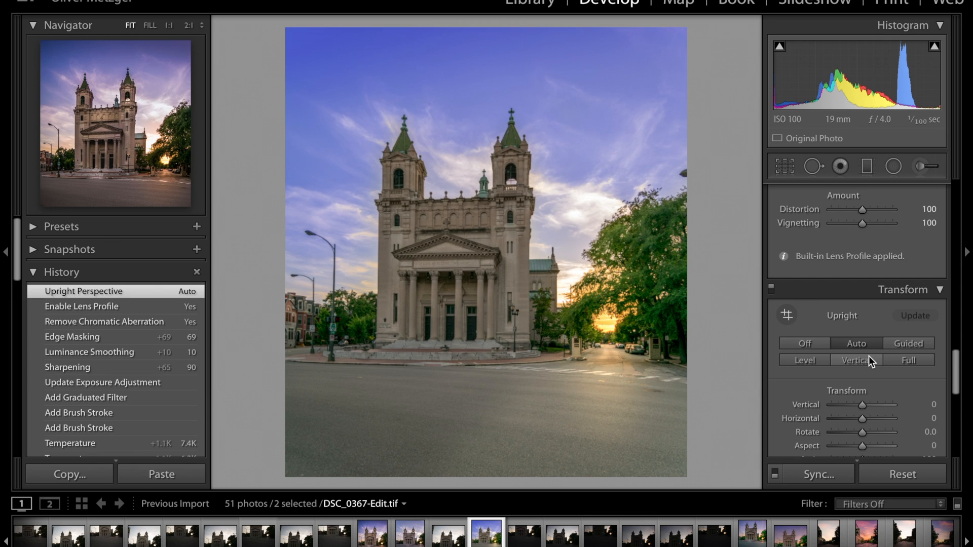
pyautogui.scroll(-10, 868, 356)
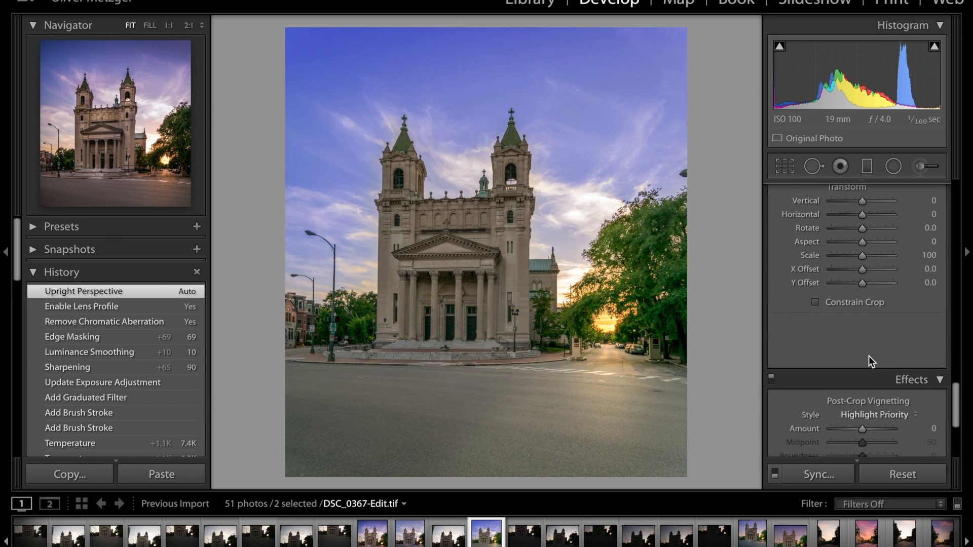
pyautogui.scroll(10, 868, 356)
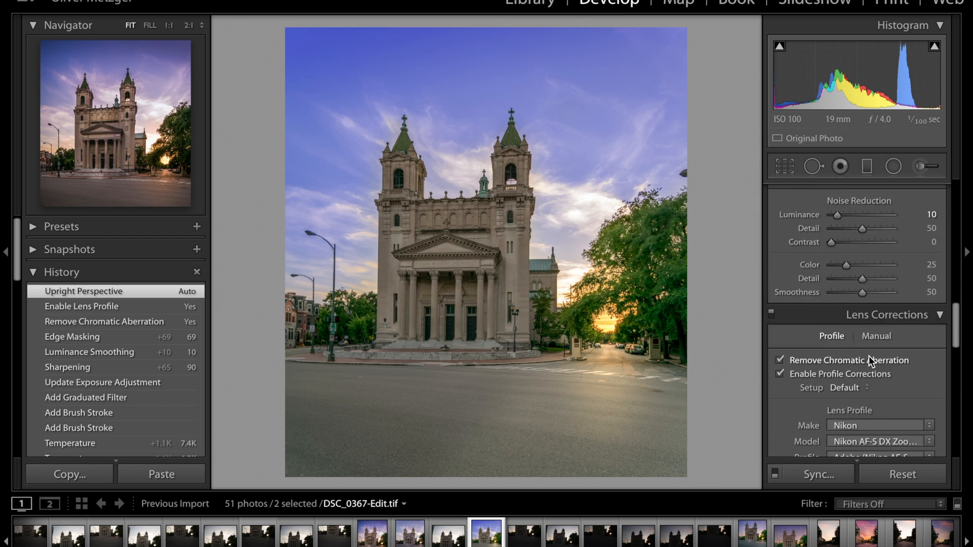
pyautogui.scroll(8, 868, 355)
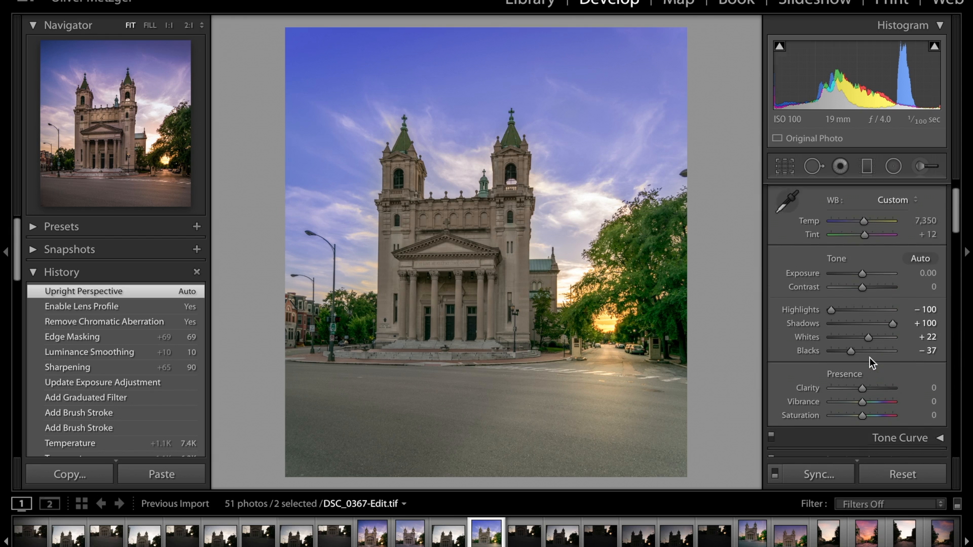